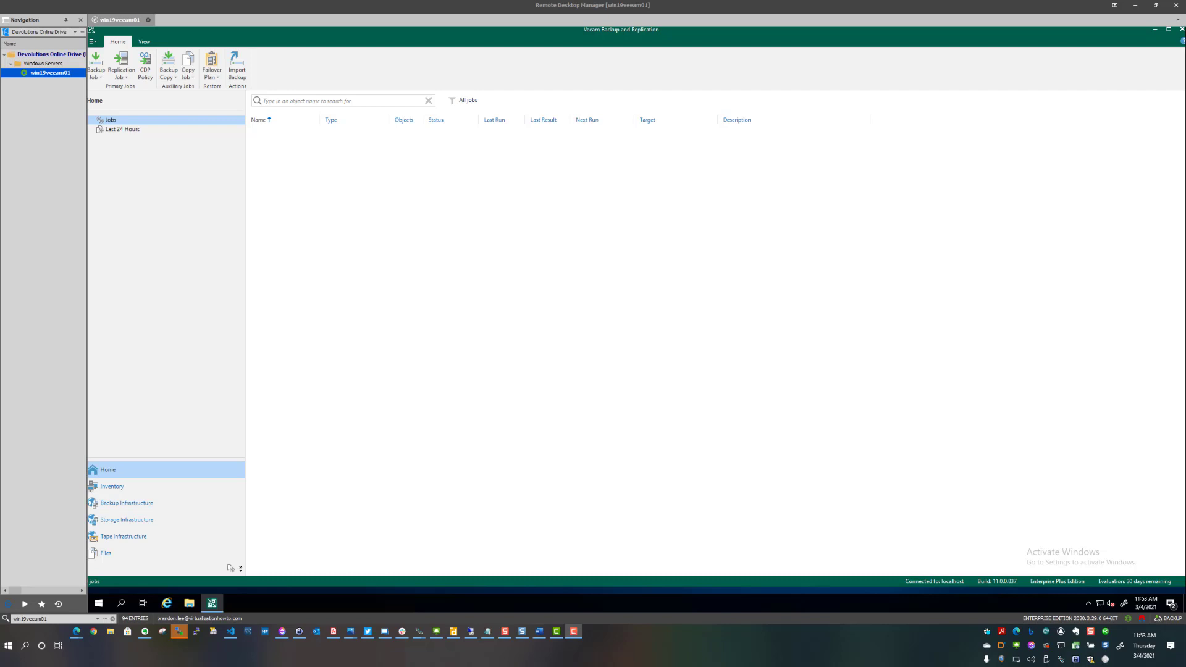
{"action": "left_click", "coordinate": [238, 223]}
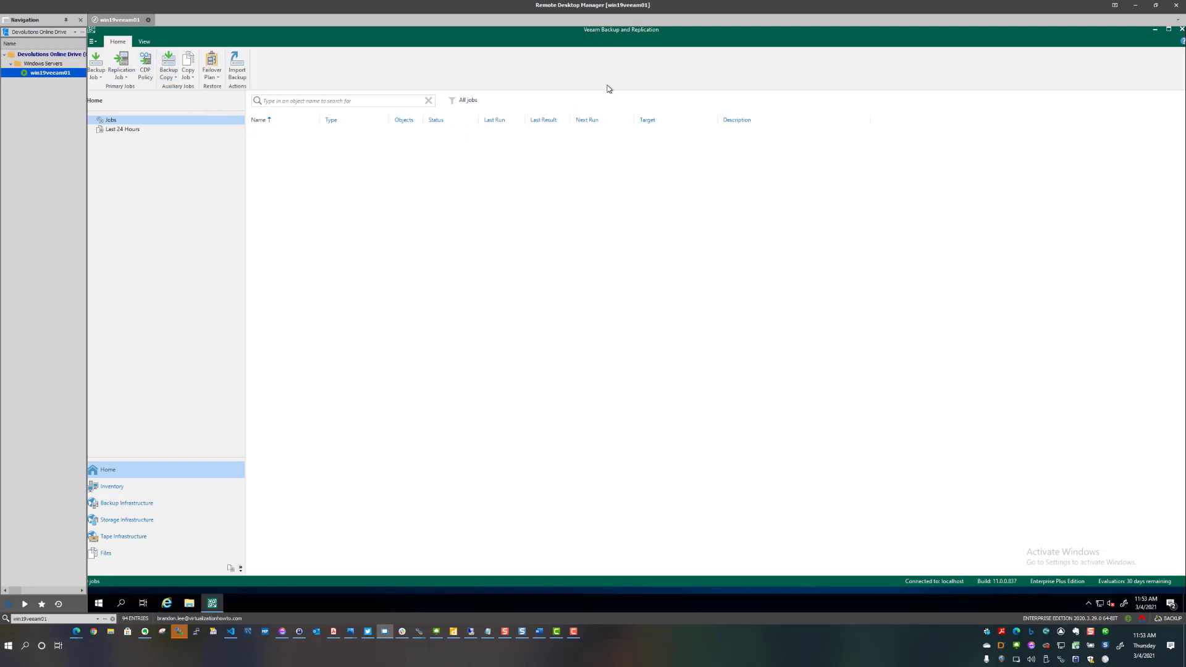
{"action": "left_click", "coordinate": [272, 215]}
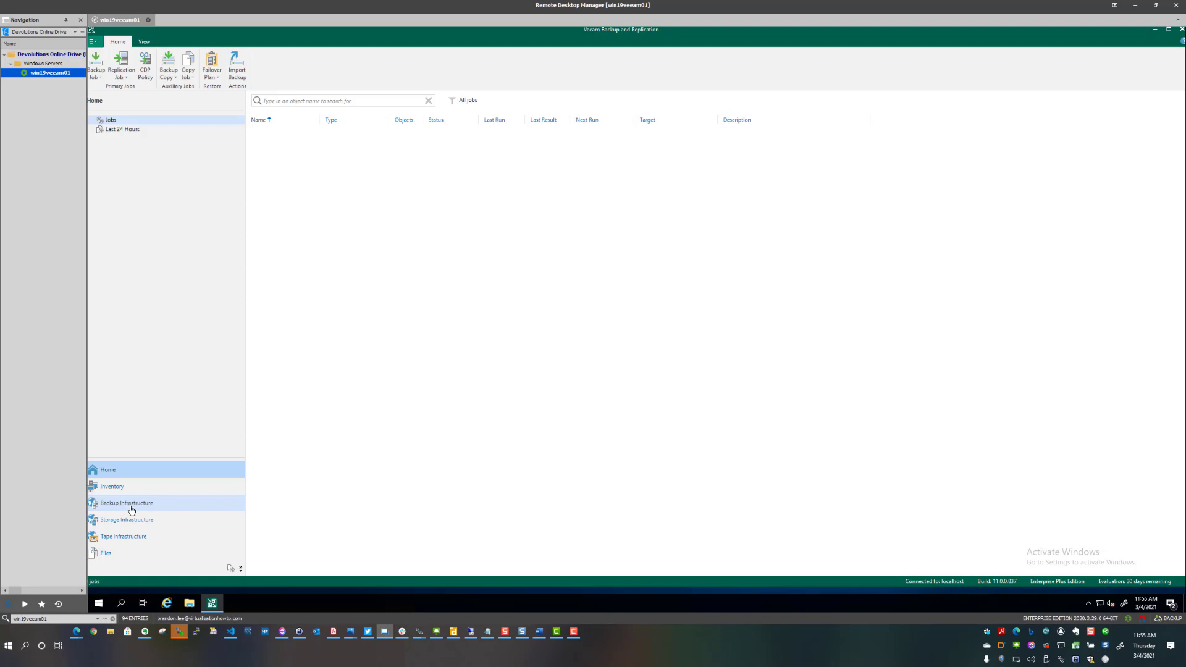
Examine the two vCenter servers and the cluster01 hosts under the managed VMware vSphere servers in Backup Infrastructure
{"action": "left_click", "coordinate": [129, 508]}
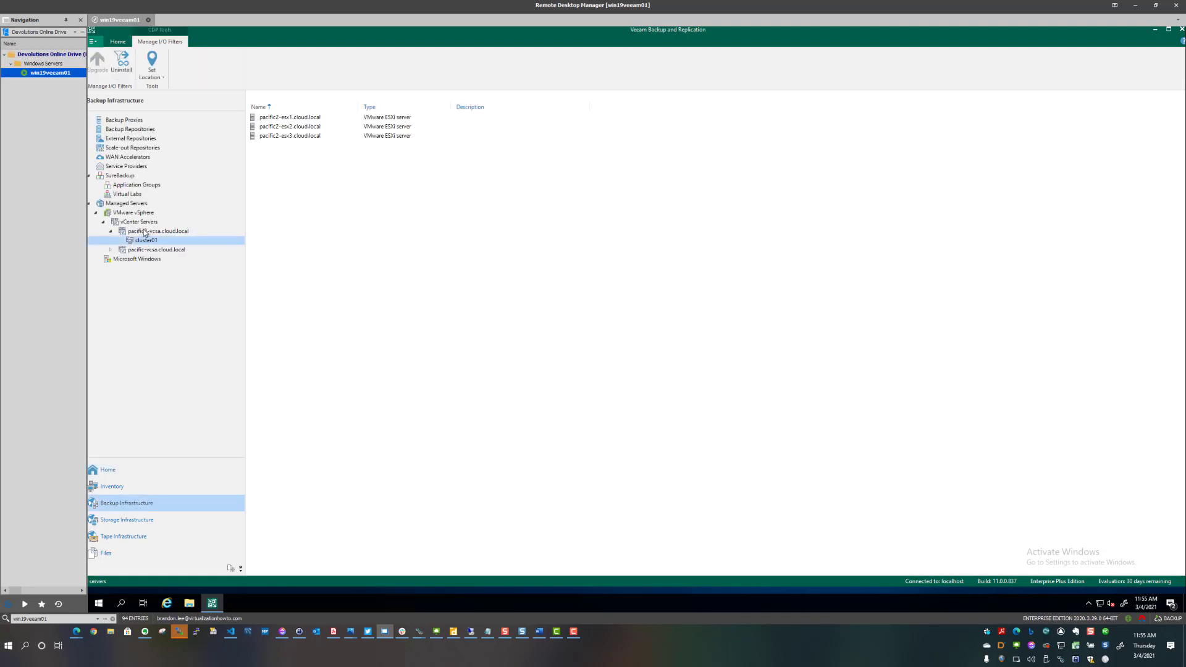
{"action": "left_click", "coordinate": [151, 232]}
{"action": "left_click", "coordinate": [144, 239]}
{"action": "left_click", "coordinate": [146, 250]}
{"action": "left_click", "coordinate": [147, 240]}
{"action": "left_click", "coordinate": [147, 232]}
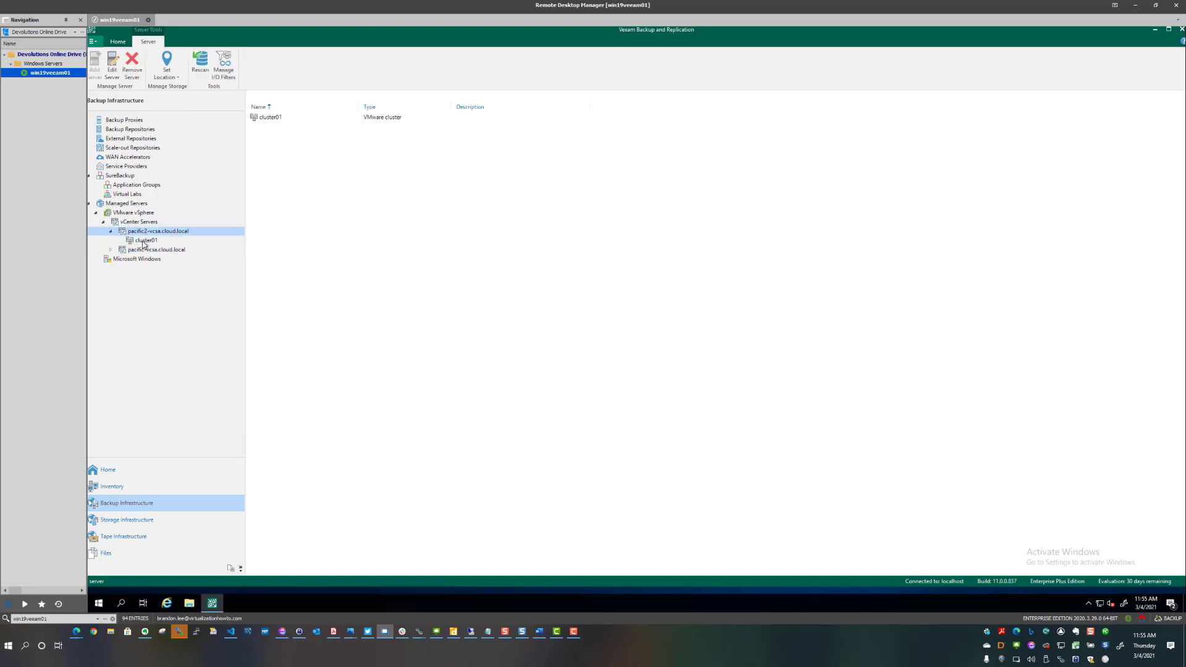
{"action": "left_click", "coordinate": [144, 241]}
{"action": "left_click", "coordinate": [152, 233]}
{"action": "left_click", "coordinate": [151, 251]}
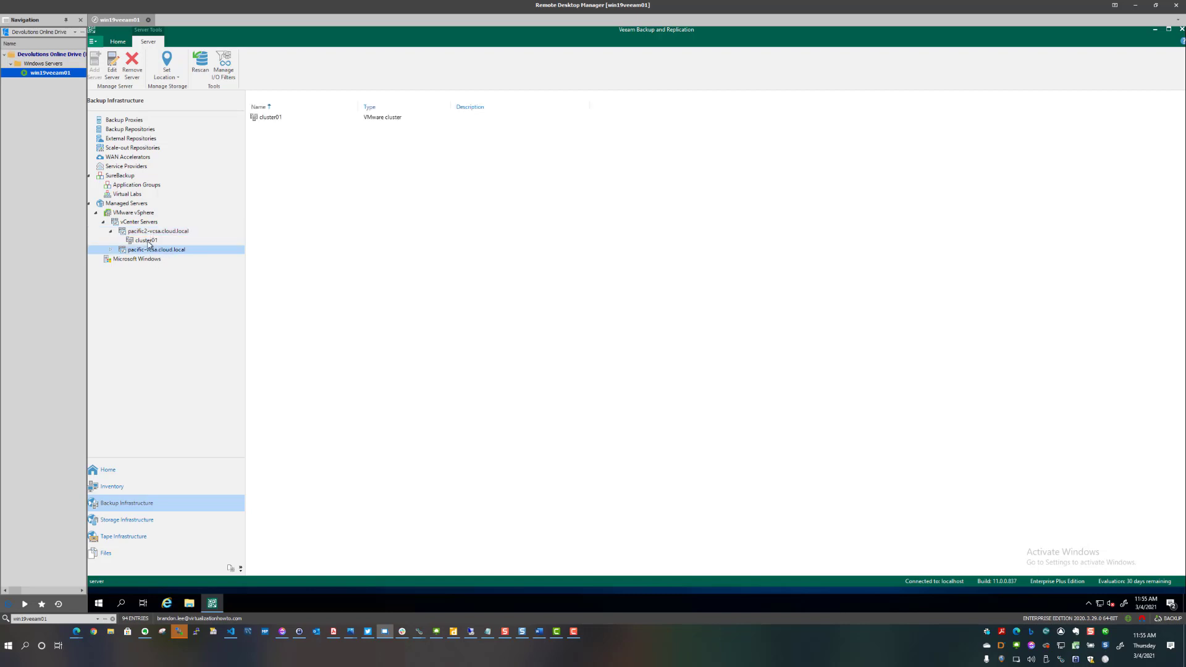
{"action": "left_click", "coordinate": [149, 241]}
Check the I/O filter status of cluster01 in I/O filter management for pacific2-vcsa.cloud.local, then leave without applying
{"action": "left_click", "coordinate": [148, 234]}
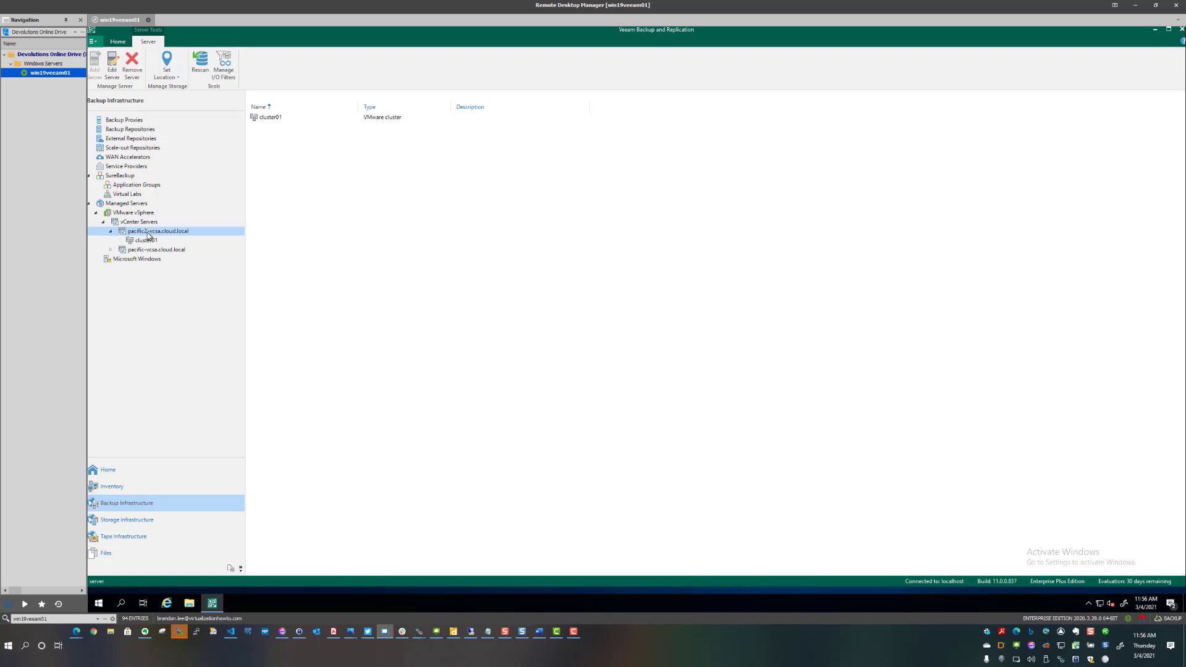
{"action": "right_click", "coordinate": [148, 236]}
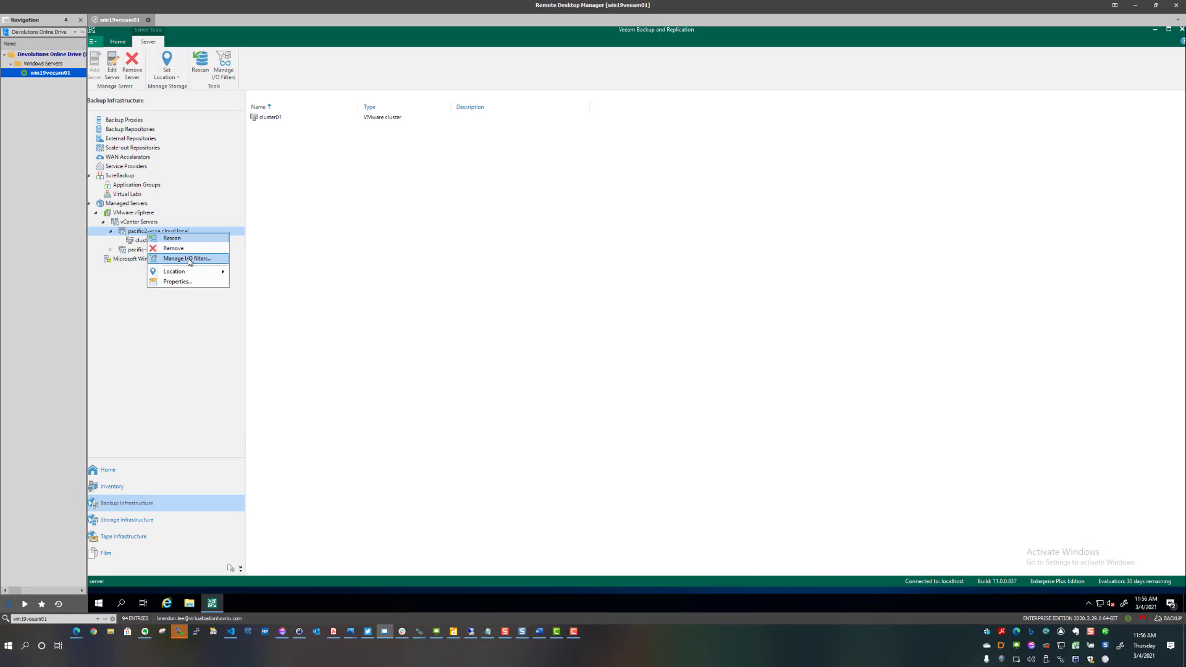
{"action": "left_click", "coordinate": [196, 260]}
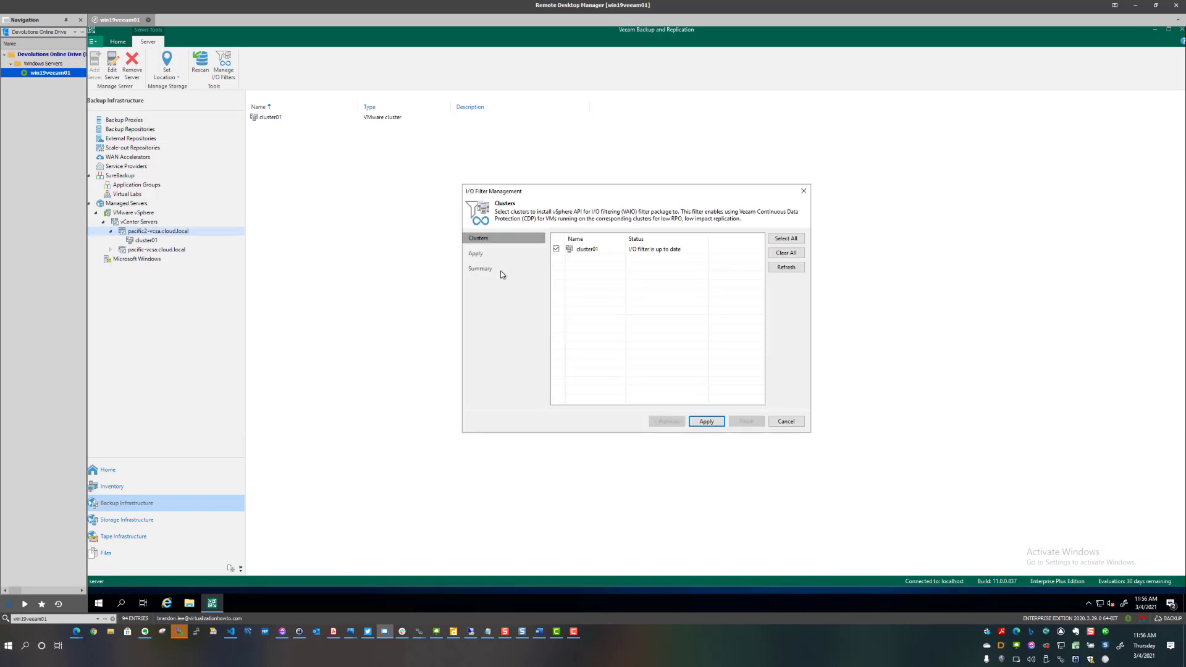
{"action": "left_click", "coordinate": [668, 255]}
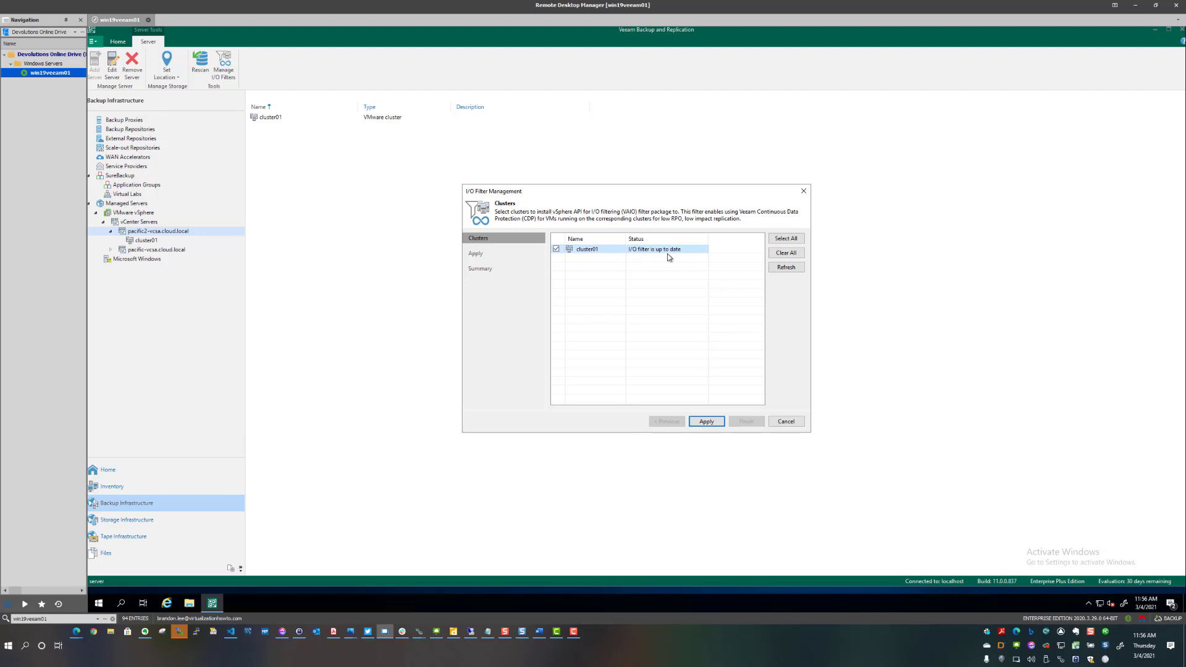
{"action": "left_click", "coordinate": [786, 423]}
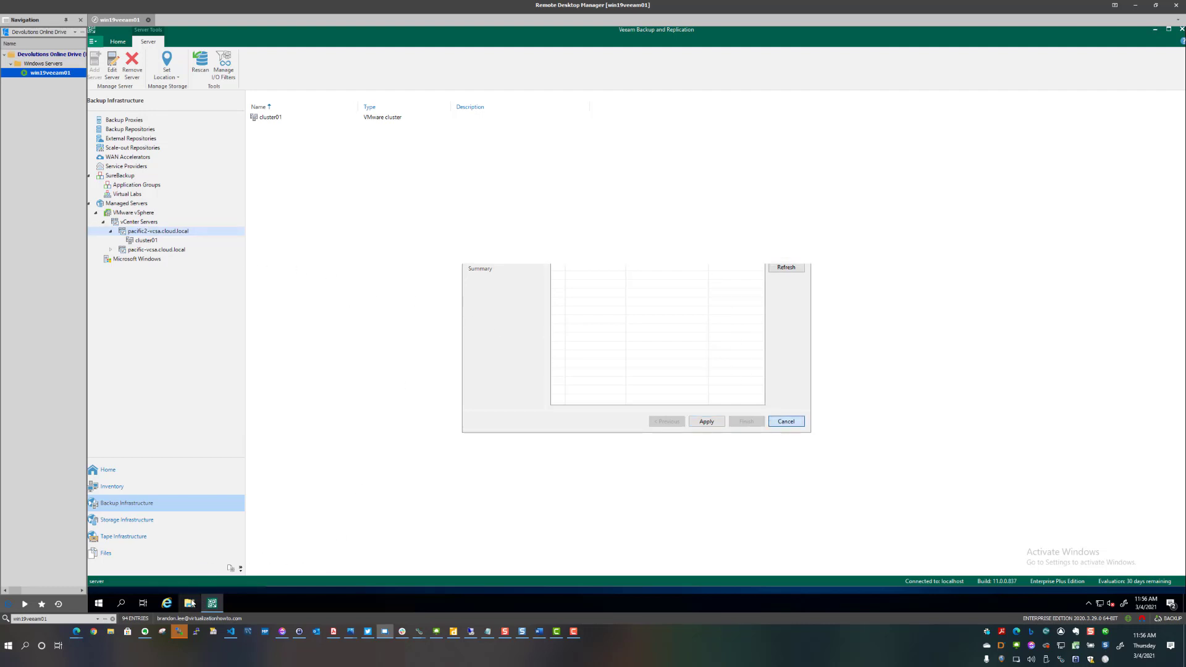
{"action": "left_click", "coordinate": [189, 603]}
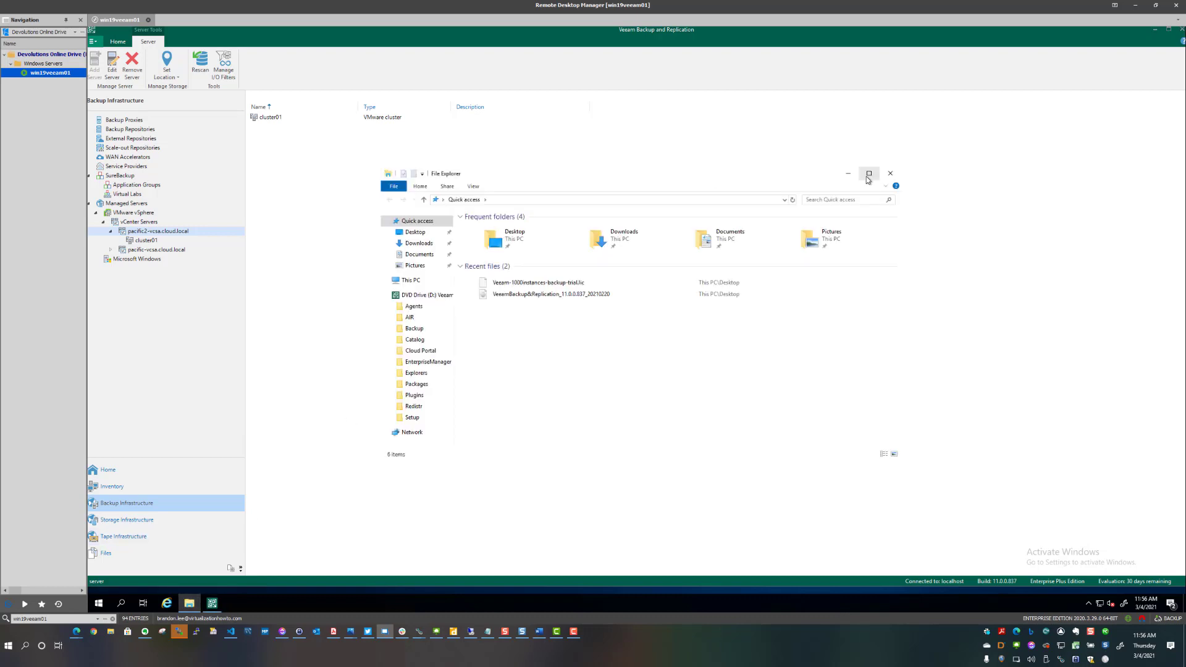
{"action": "left_click", "coordinate": [890, 173]}
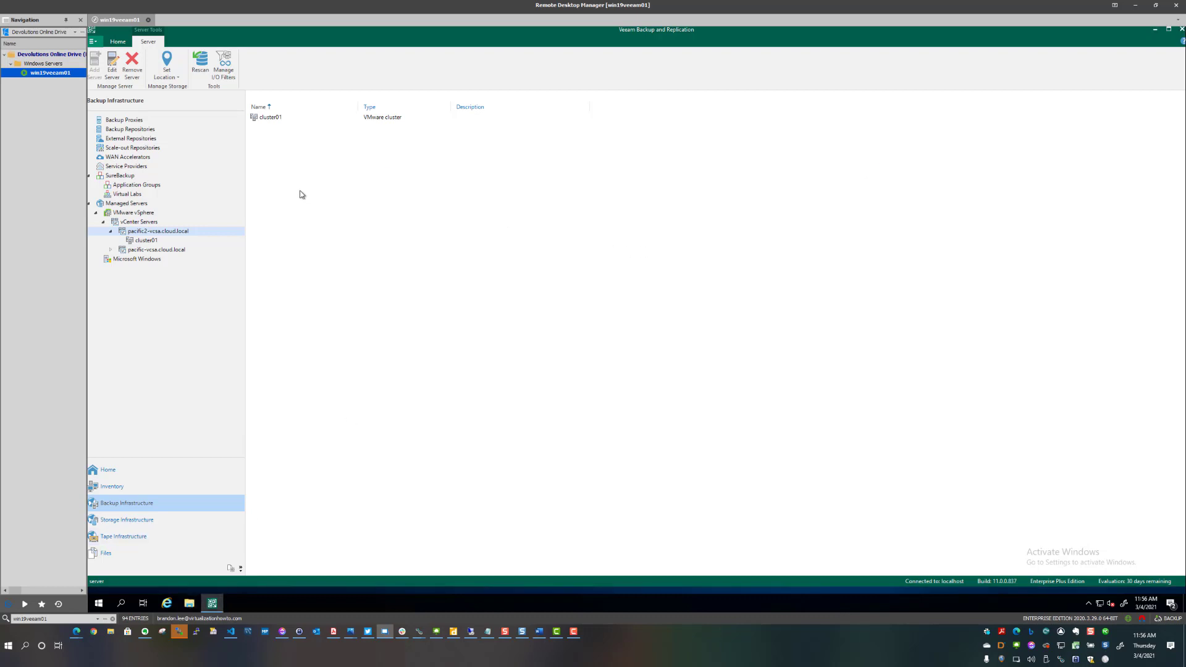
View the server properties of pacific2-vcsa.cloud.local and close them
{"action": "left_click", "coordinate": [164, 232]}
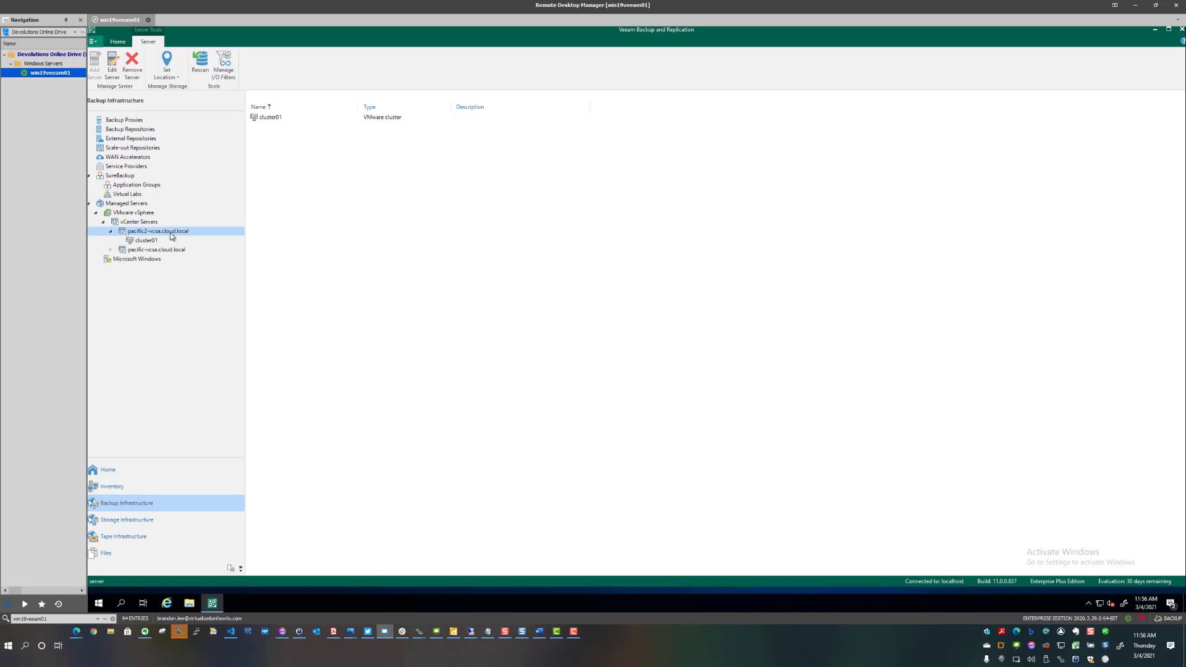
{"action": "right_click", "coordinate": [173, 235]}
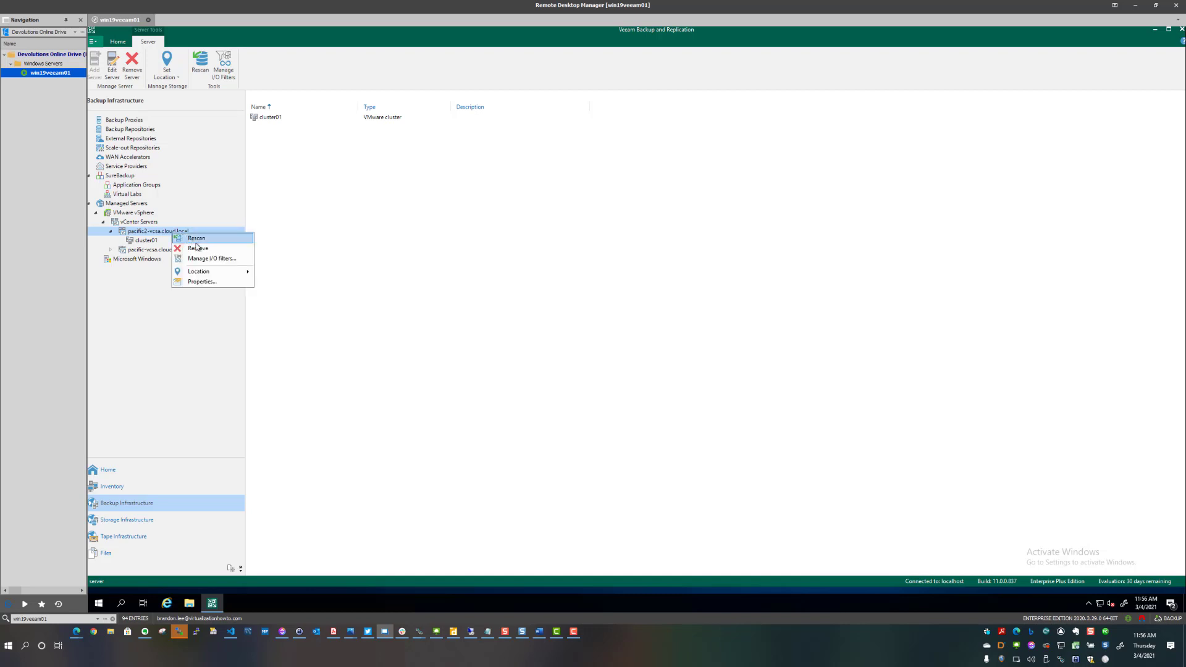
{"action": "left_click", "coordinate": [204, 280]}
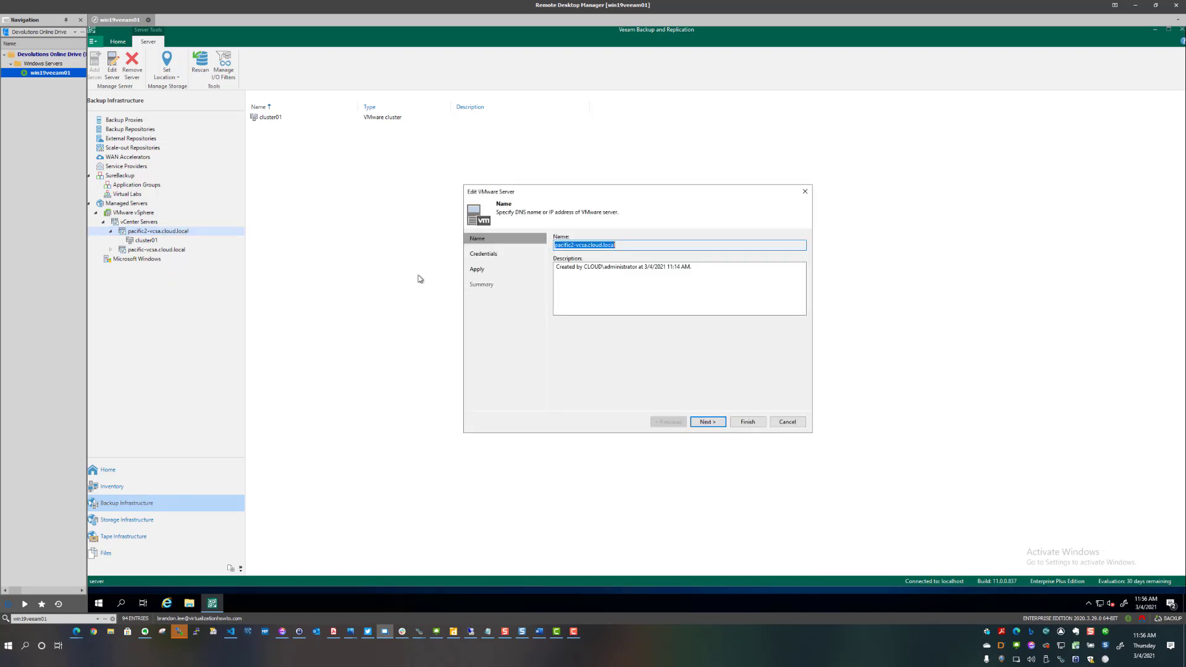
{"action": "left_click", "coordinate": [754, 418]}
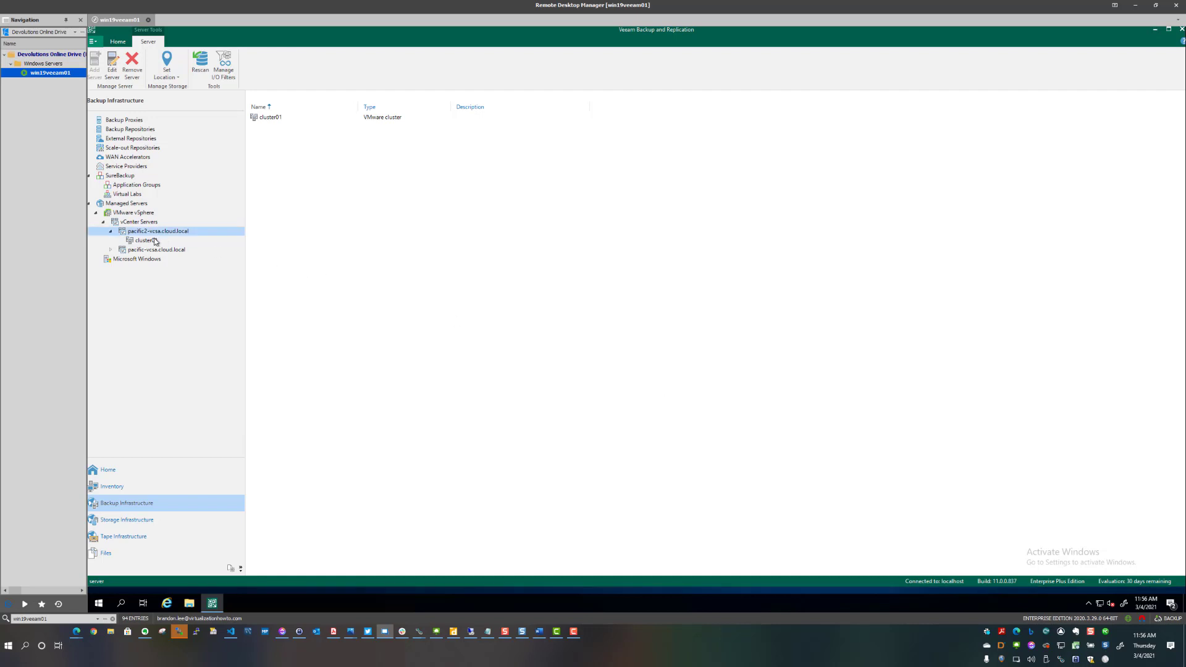
Review the details of cluster01 under pacific2-vcsa.cloud.local: name, vCenter server, vCenter version and CDP filter status
{"action": "left_click", "coordinate": [156, 241]}
{"action": "right_click", "coordinate": [155, 241]}
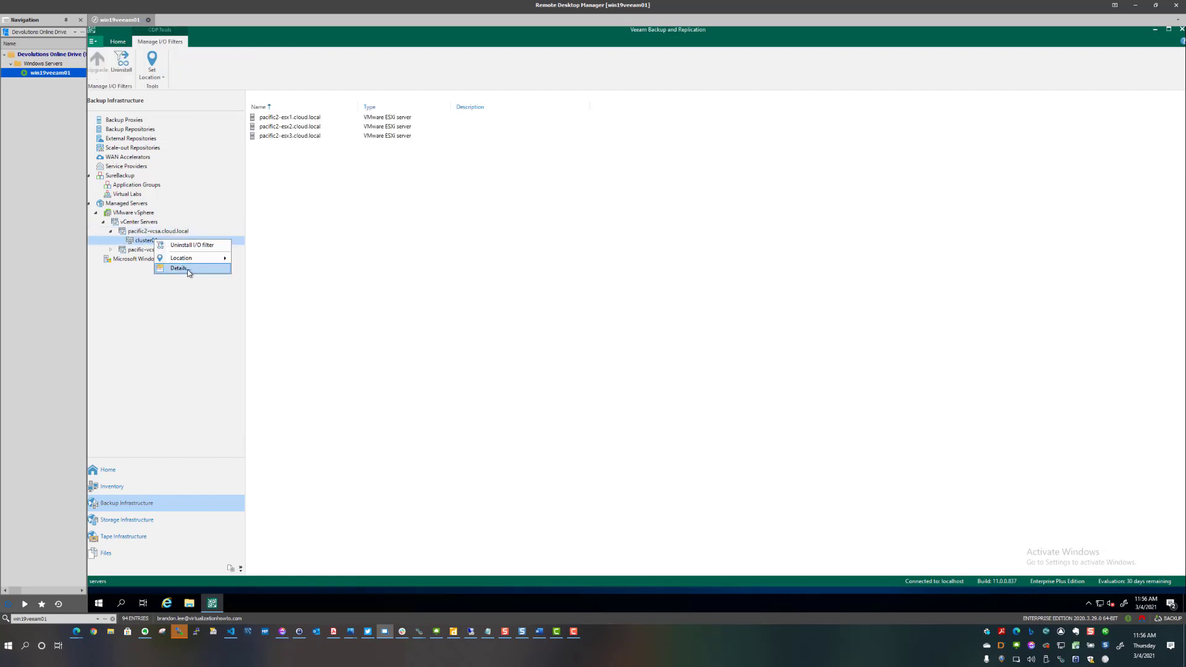
{"action": "left_click", "coordinate": [187, 270]}
{"action": "left_click_drag", "start_coordinate": [620, 201], "coordinate": [345, 168]}
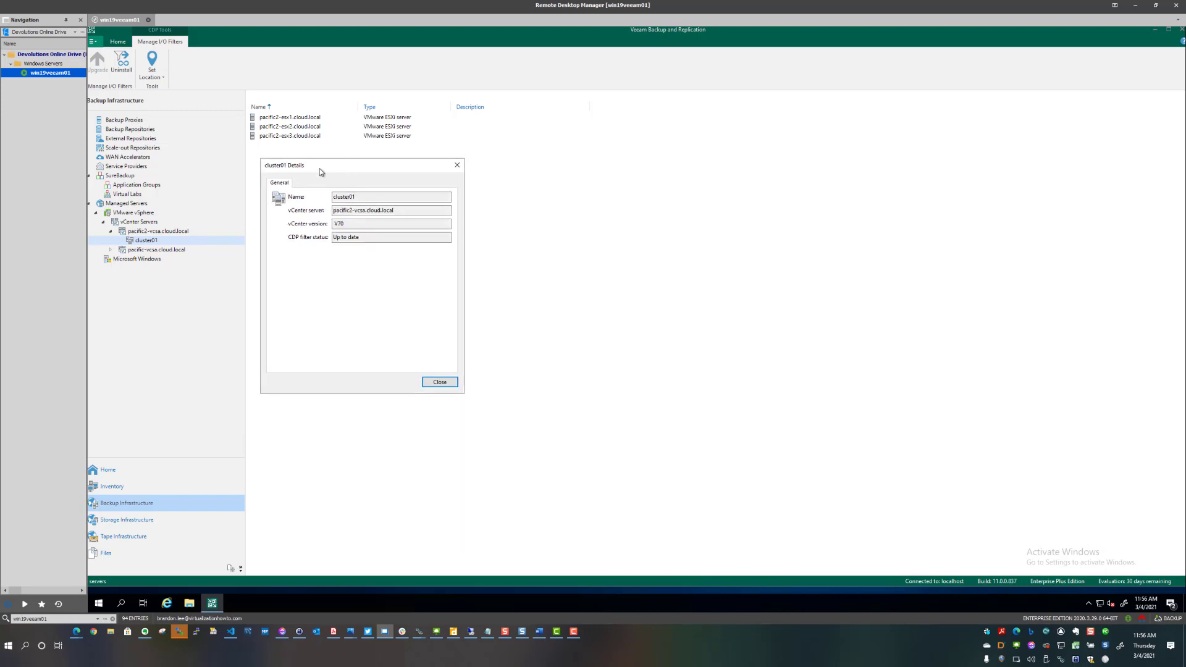
{"action": "double_click", "coordinate": [338, 197]}
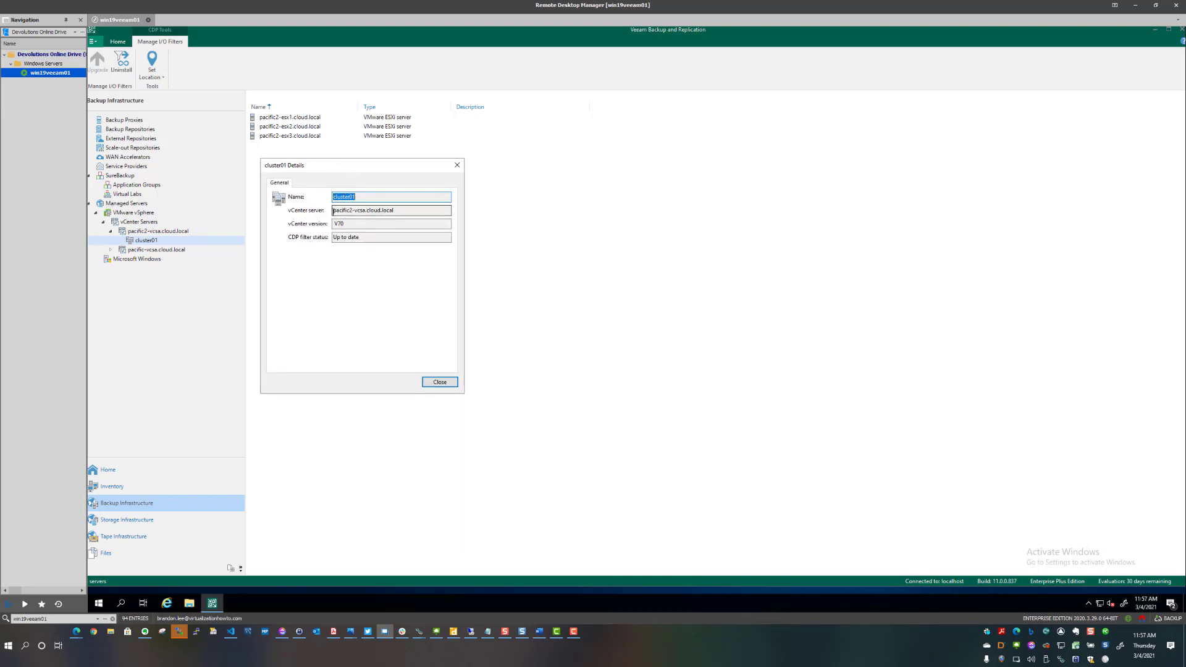
{"action": "left_click_drag", "start_coordinate": [334, 211], "coordinate": [420, 211]}
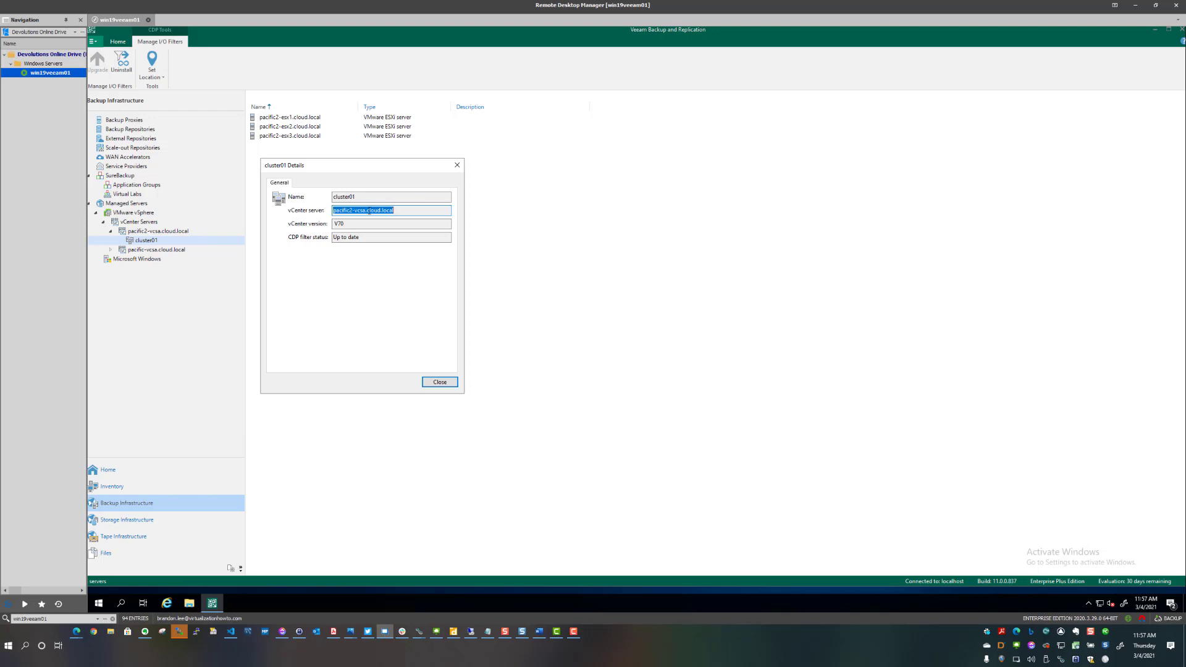
{"action": "left_click", "coordinate": [343, 223]}
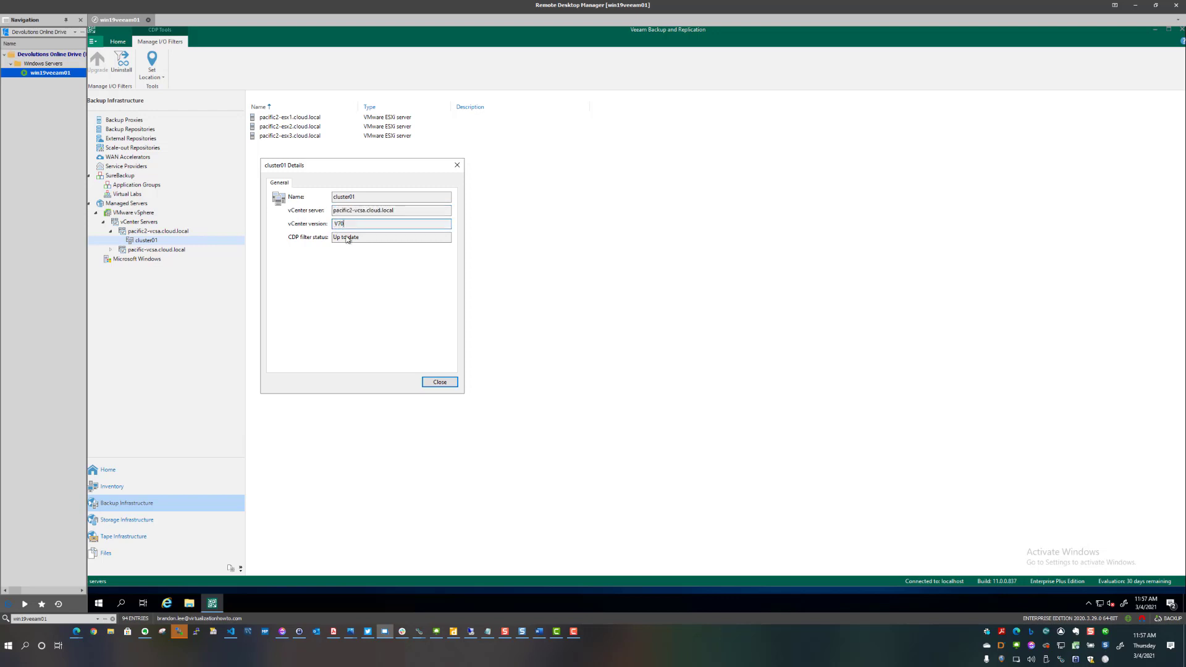
{"action": "left_click_drag", "start_coordinate": [335, 237], "coordinate": [360, 237]}
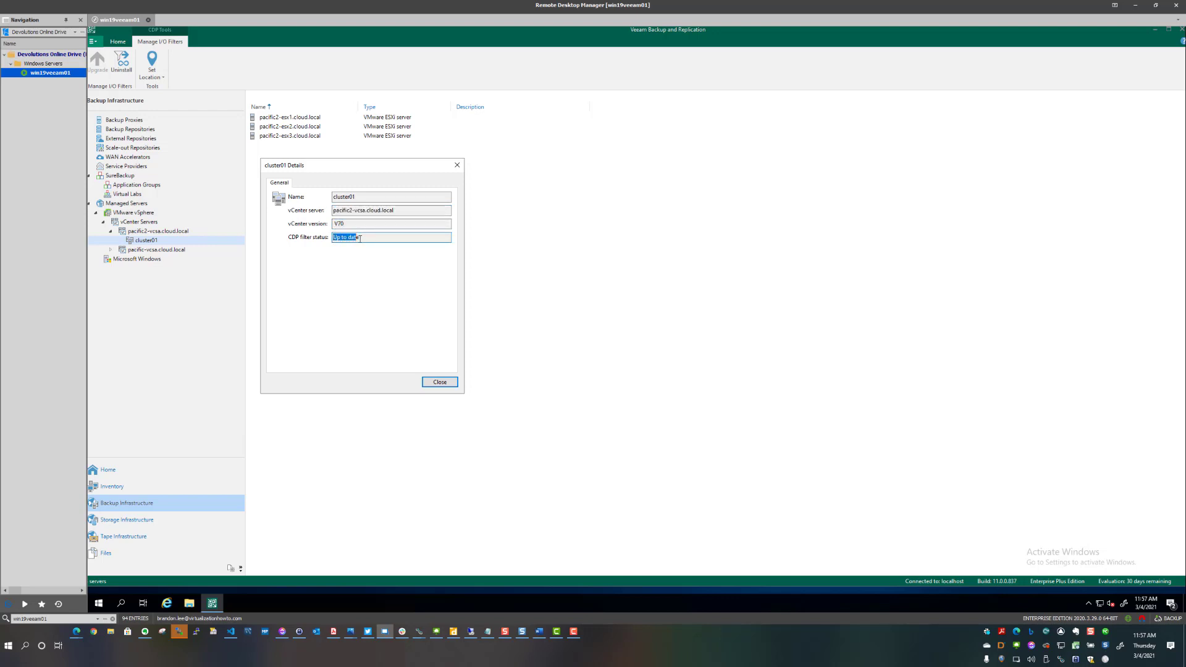
{"action": "left_click", "coordinate": [371, 239]}
{"action": "left_click", "coordinate": [436, 382]}
Open I/O filter management for pacific-vcsa.cloud.local and widen the Status column to read cluster01's full status
{"action": "left_click", "coordinate": [111, 250]}
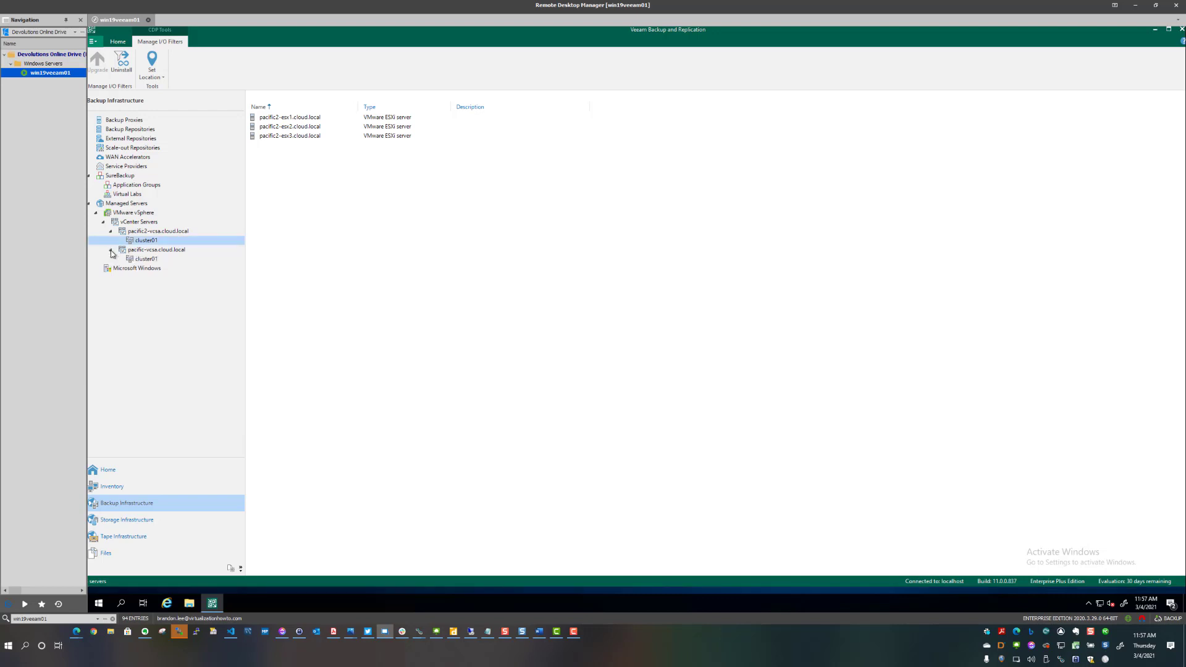
{"action": "left_click", "coordinate": [150, 251]}
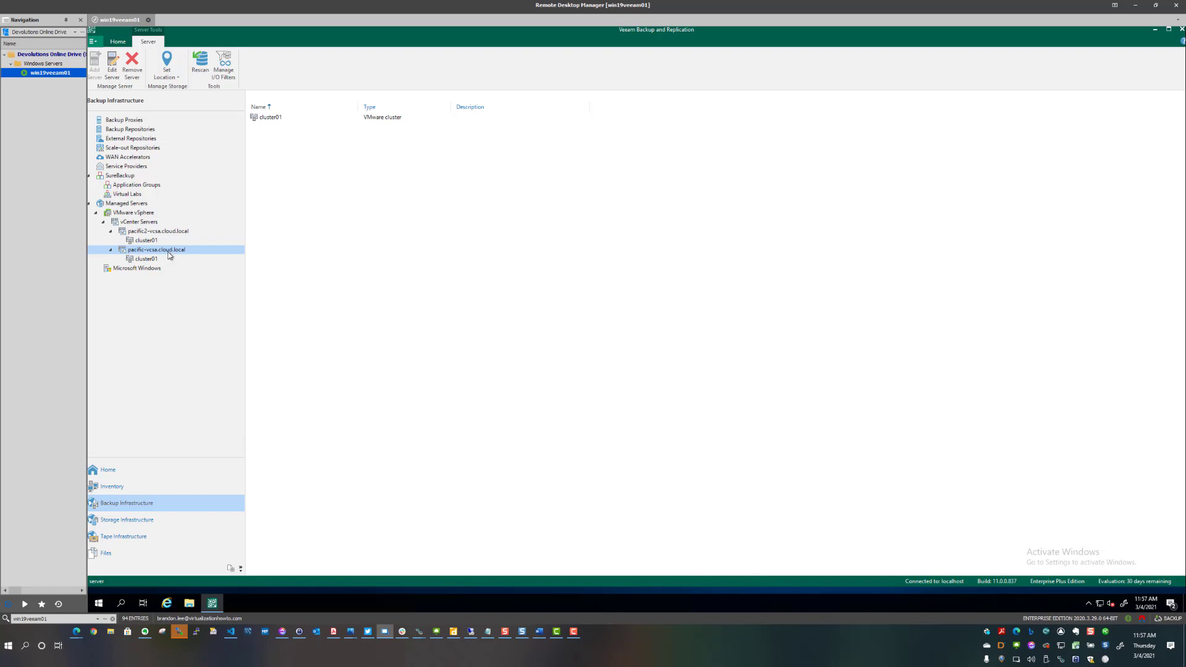
{"action": "right_click", "coordinate": [170, 255]}
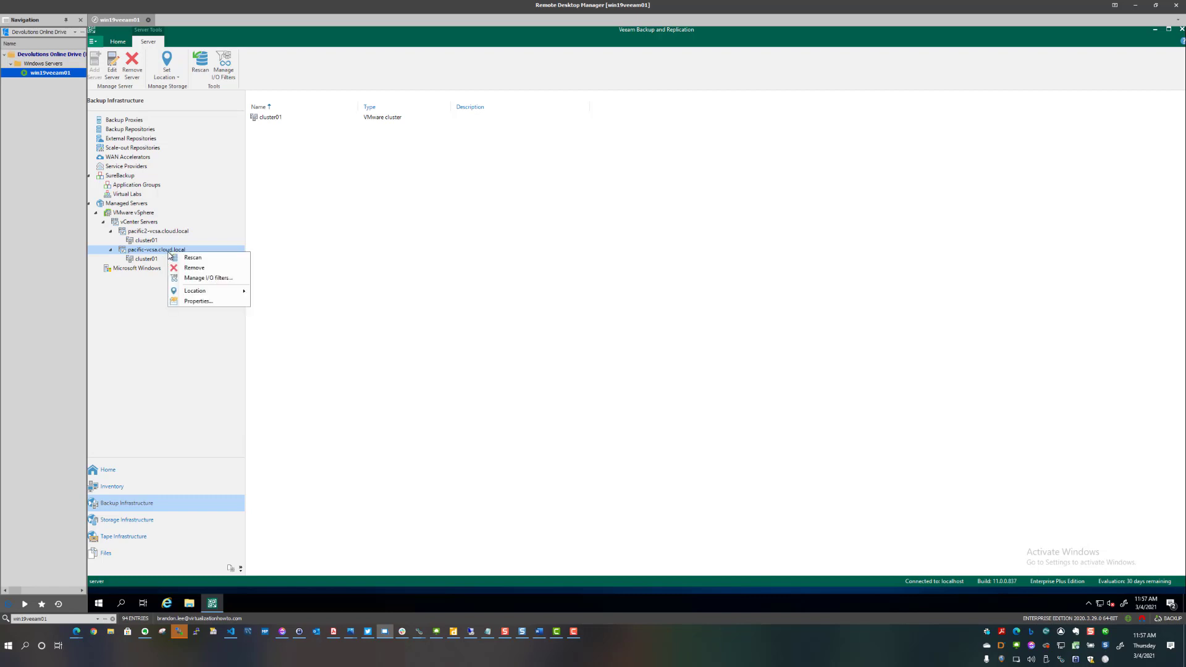
{"action": "left_click", "coordinate": [203, 279]}
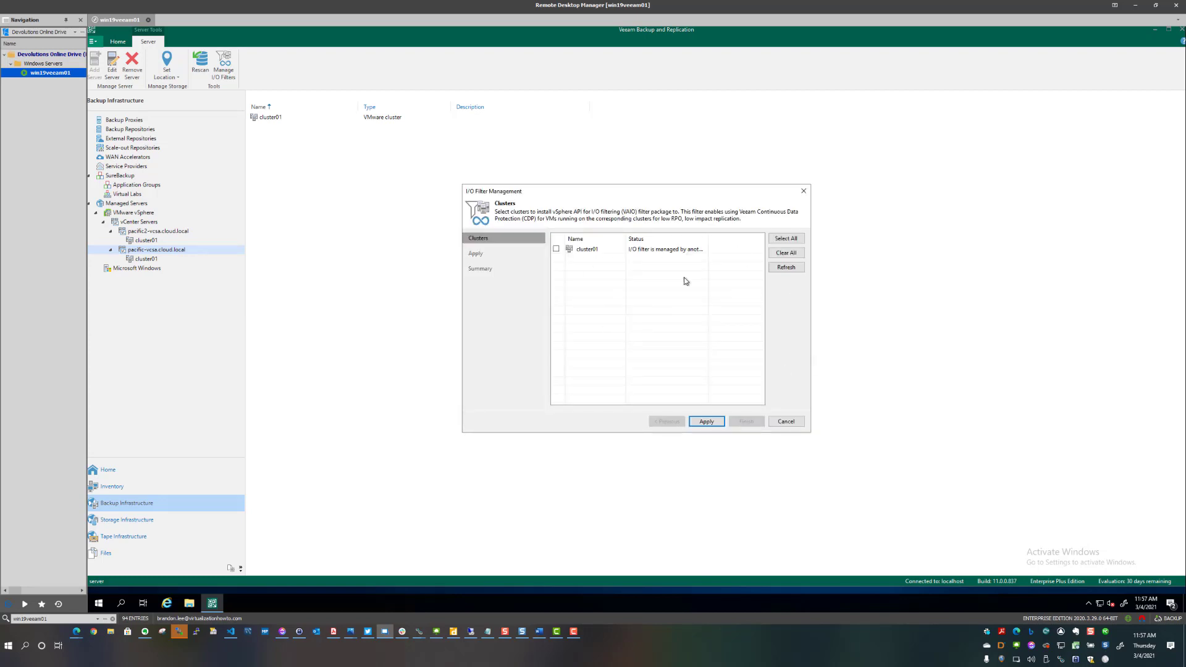
{"action": "left_click_drag", "start_coordinate": [634, 192], "coordinate": [458, 168]}
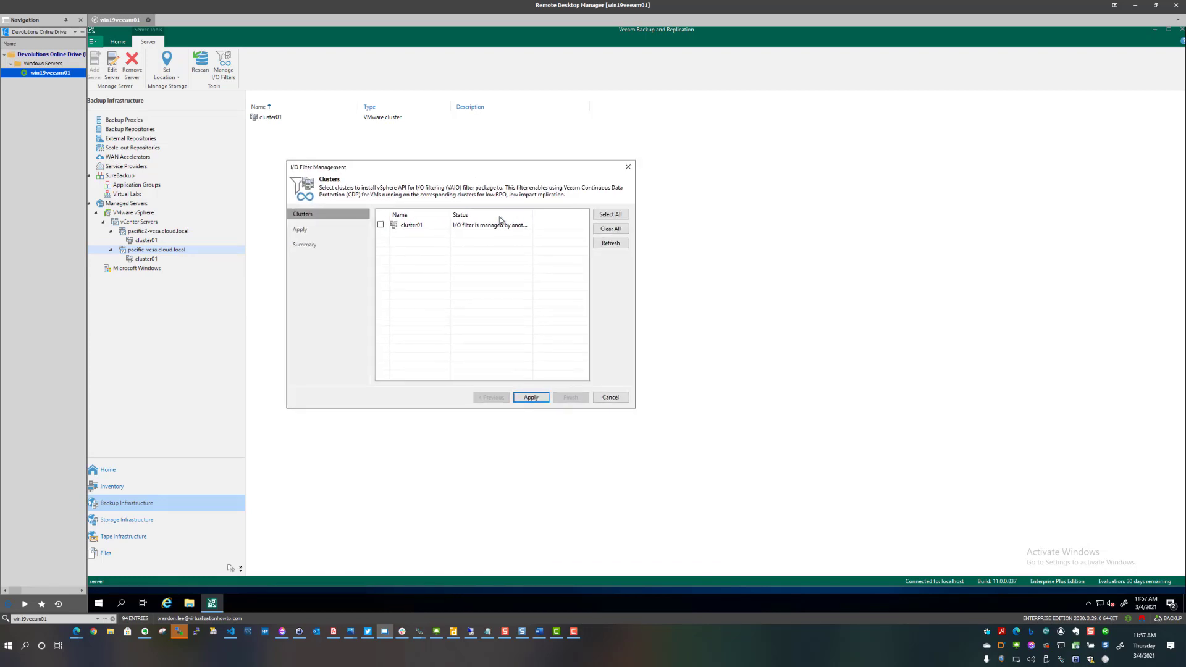
{"action": "left_click_drag", "start_coordinate": [451, 216], "coordinate": [431, 214]}
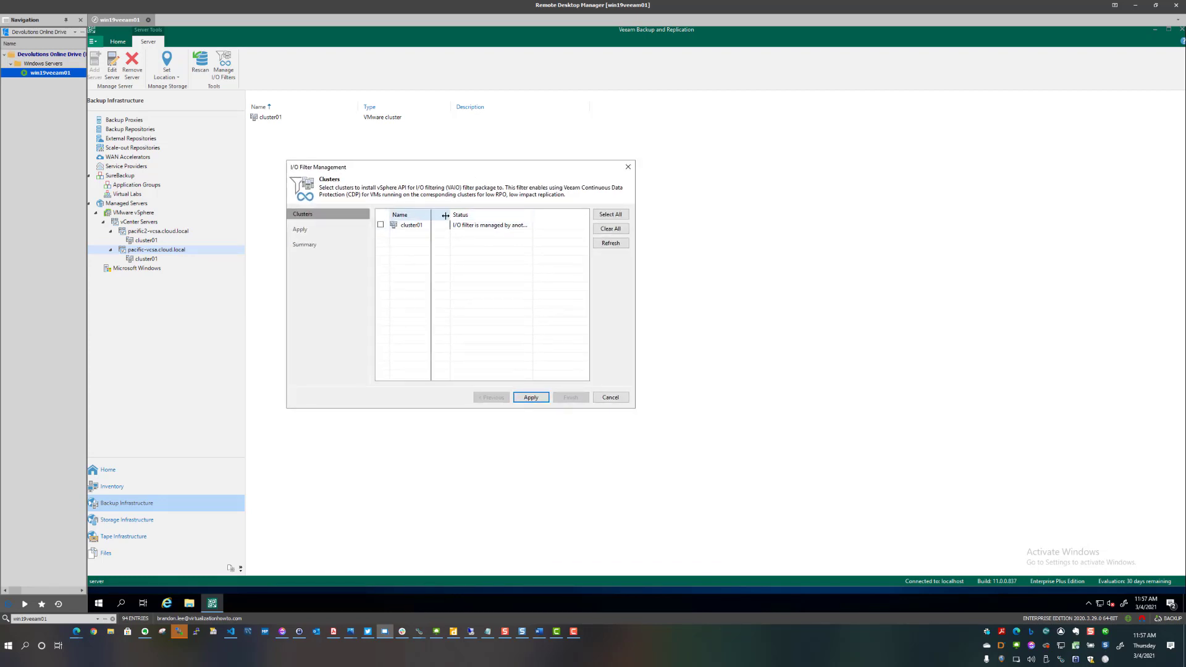
{"action": "left_click_drag", "start_coordinate": [513, 213], "coordinate": [585, 217]}
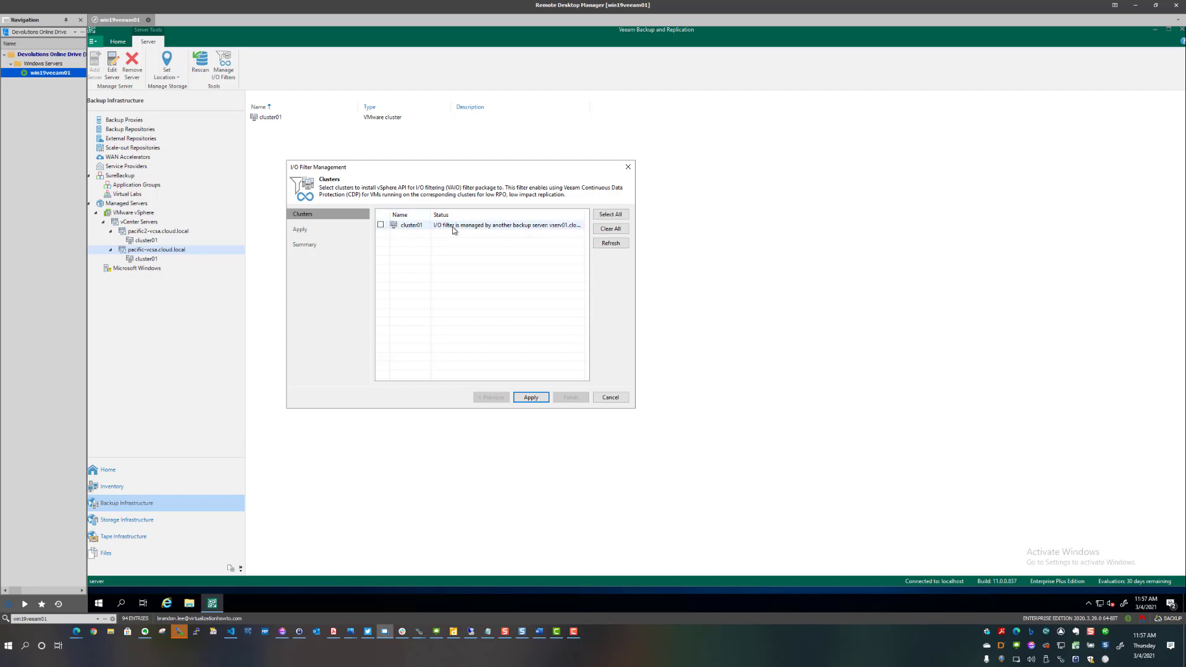
Install the I/O filter on cluster01 of pacific-vcsa.cloud.local, taking over the components managed by another backup server, and finish the wizard
{"action": "left_click", "coordinate": [381, 225]}
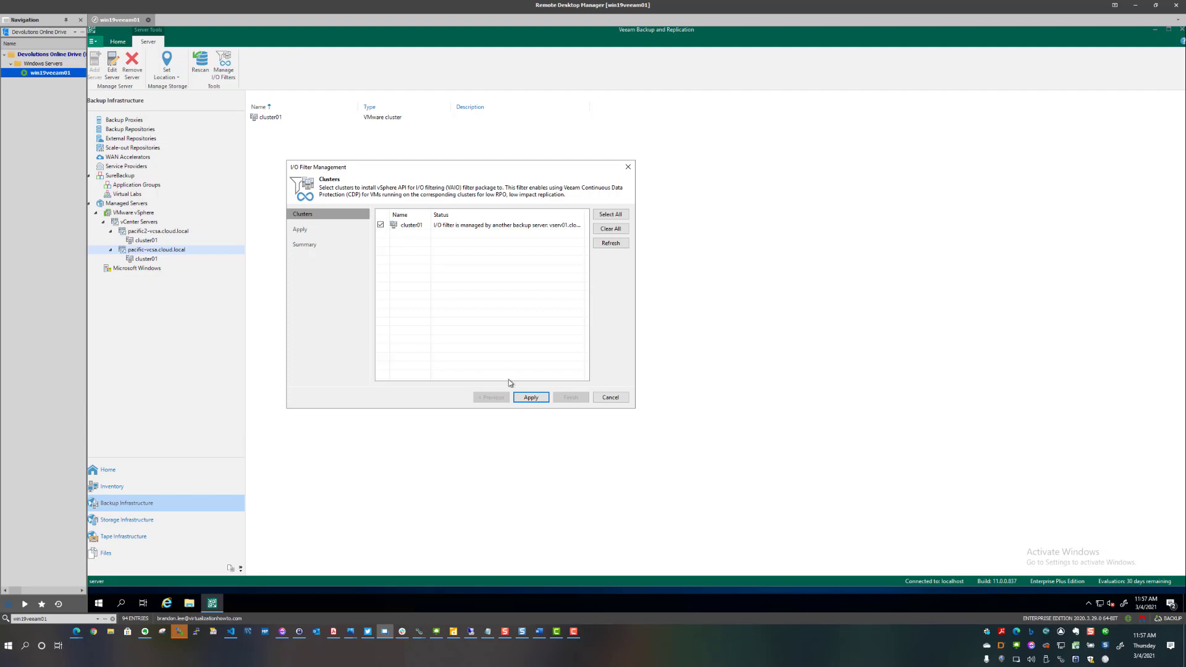
{"action": "left_click", "coordinate": [530, 397]}
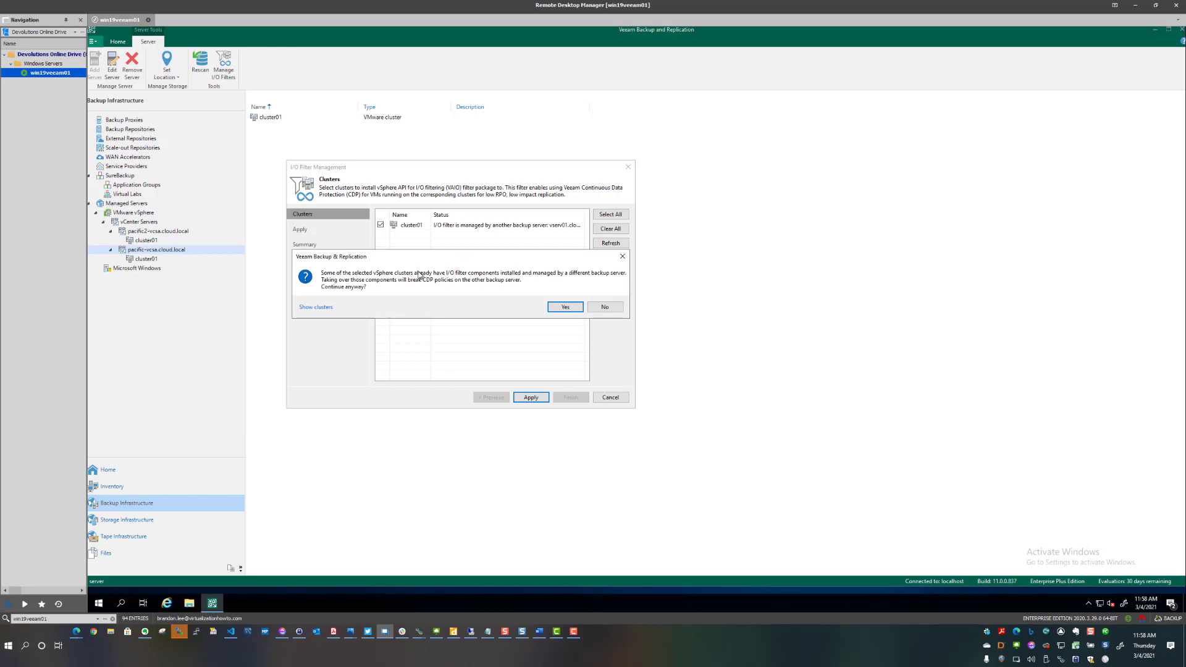
{"action": "left_click", "coordinate": [316, 307]}
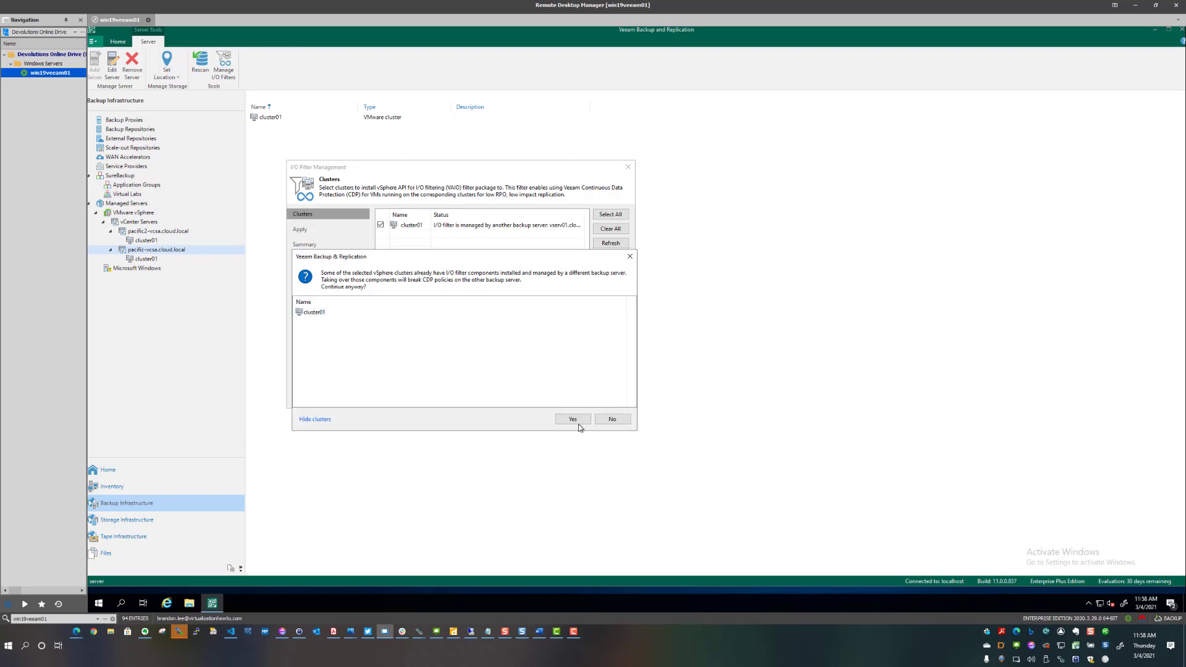
{"action": "left_click", "coordinate": [313, 422]}
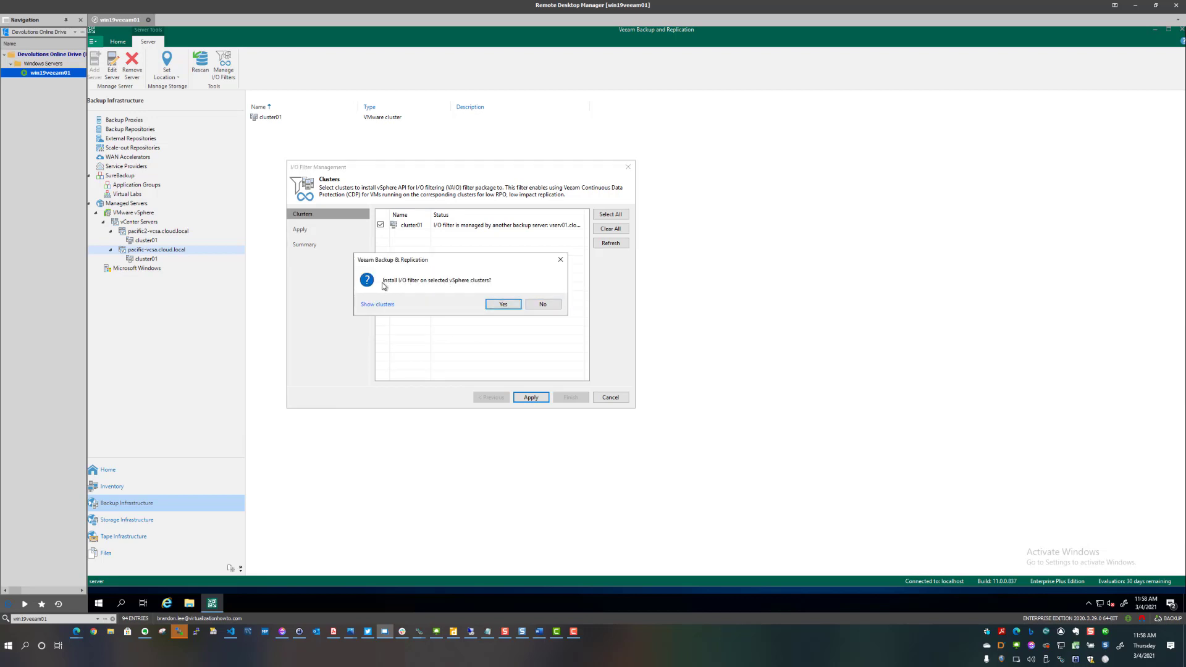
{"action": "left_click", "coordinate": [501, 304]}
{"action": "left_click_drag", "start_coordinate": [440, 167], "coordinate": [411, 144]}
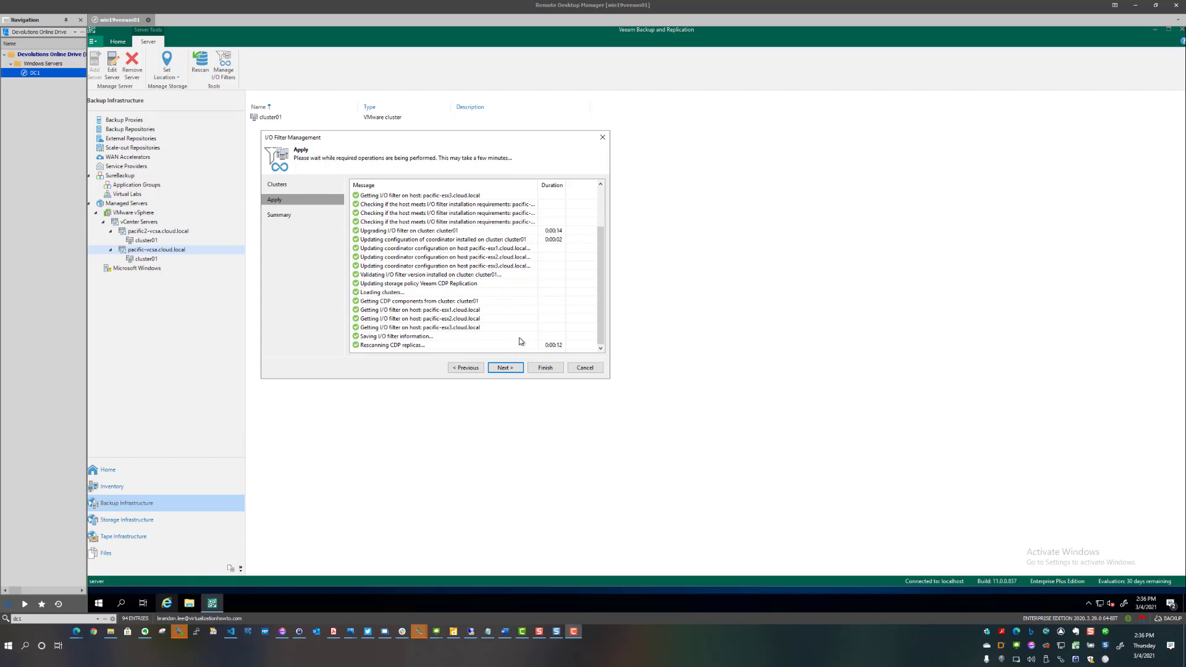
{"action": "left_click", "coordinate": [545, 368]}
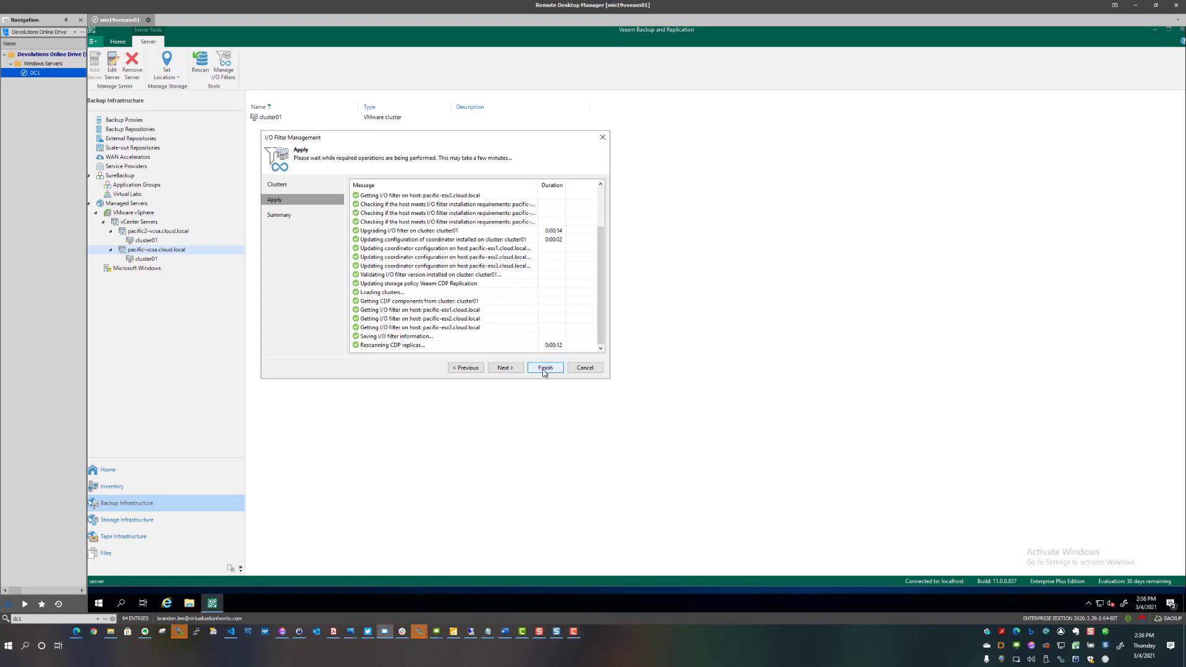
Finish the I/O filter wizard and check the CDP filter status in the details of cluster01 under pacific-vcsa.cloud.local
{"action": "left_click", "coordinate": [544, 368]}
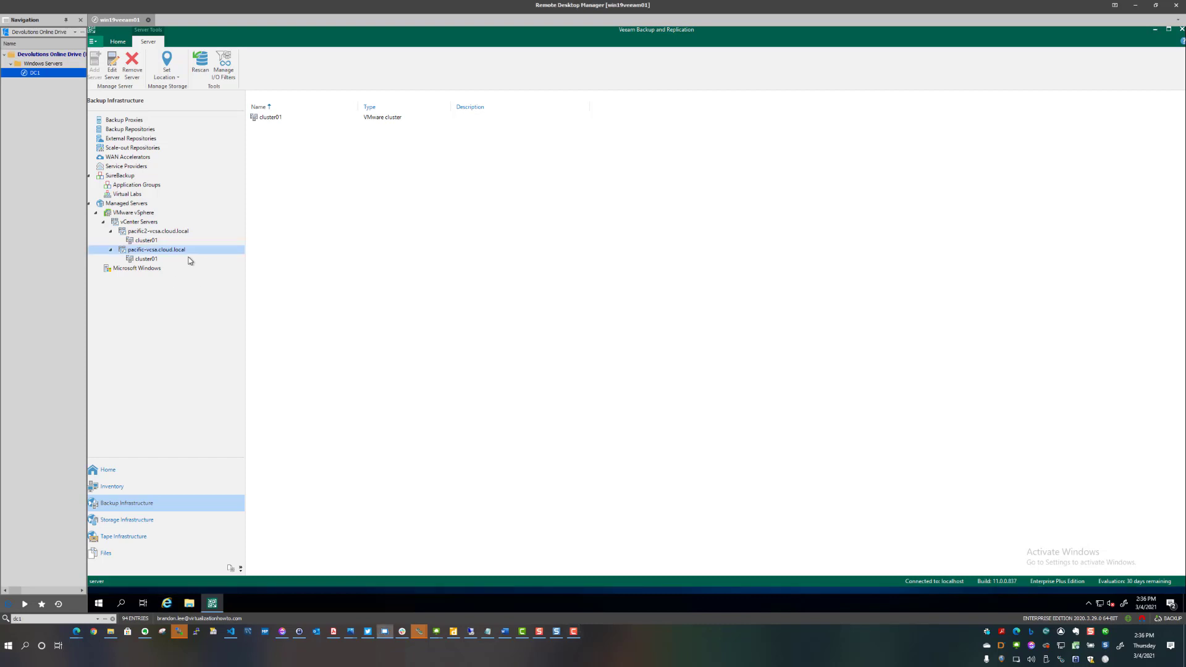
{"action": "left_click", "coordinate": [146, 260]}
{"action": "right_click", "coordinate": [146, 260]}
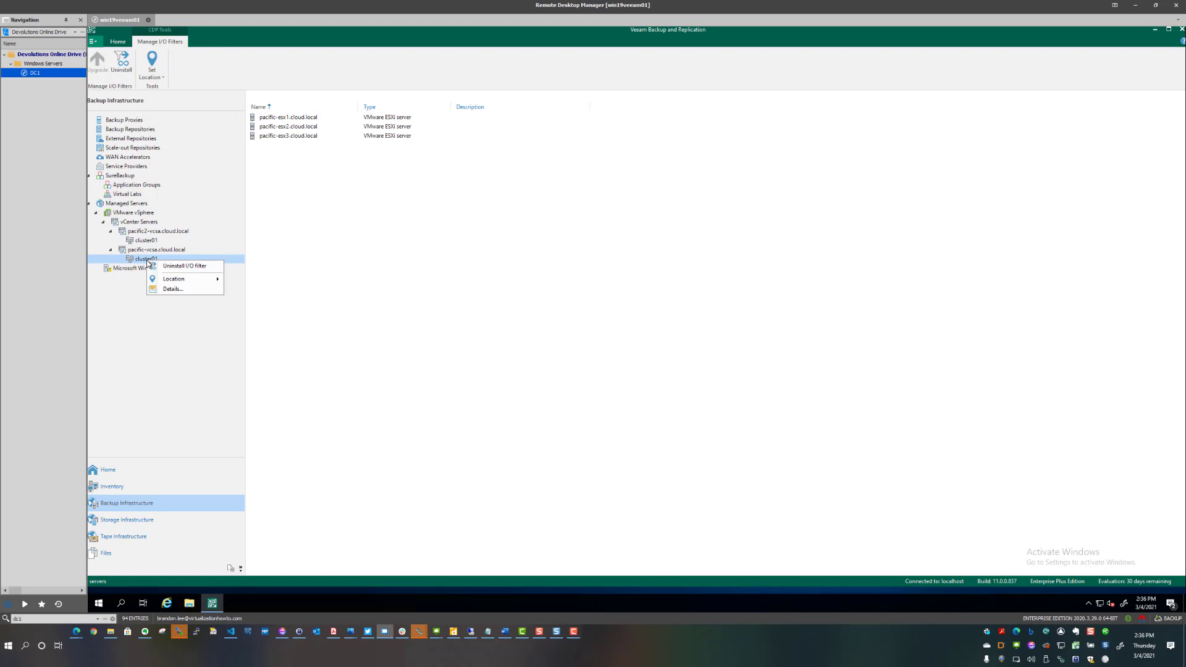
{"action": "left_click", "coordinate": [173, 289]}
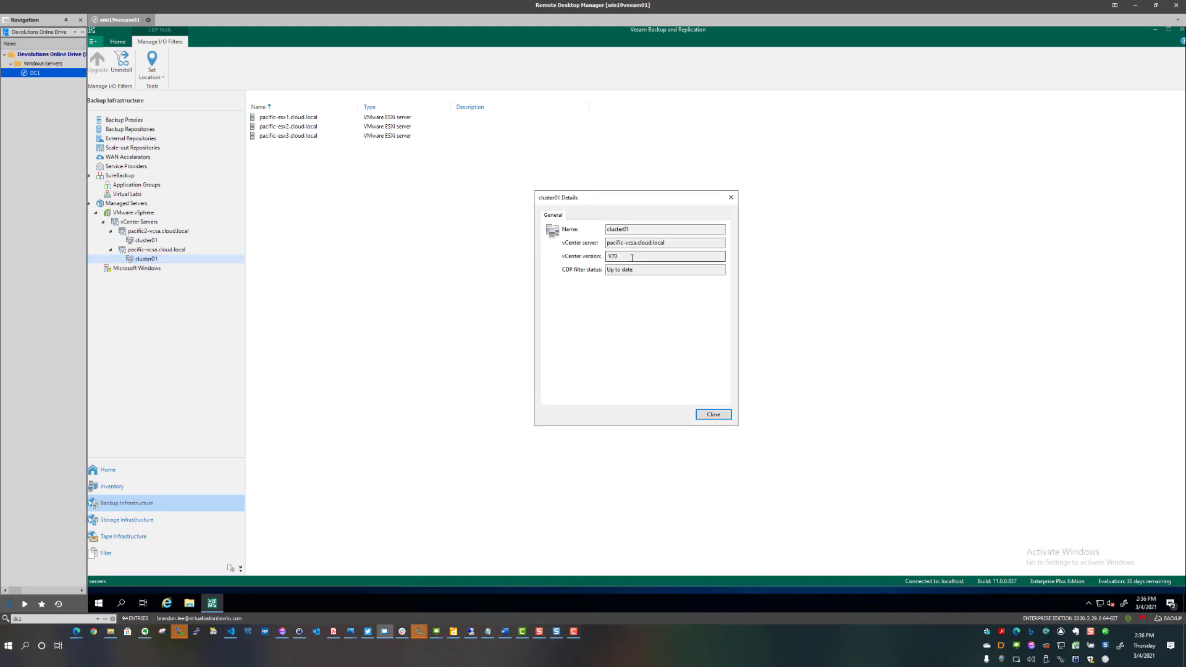
{"action": "left_click_drag", "start_coordinate": [636, 270], "coordinate": [562, 272]}
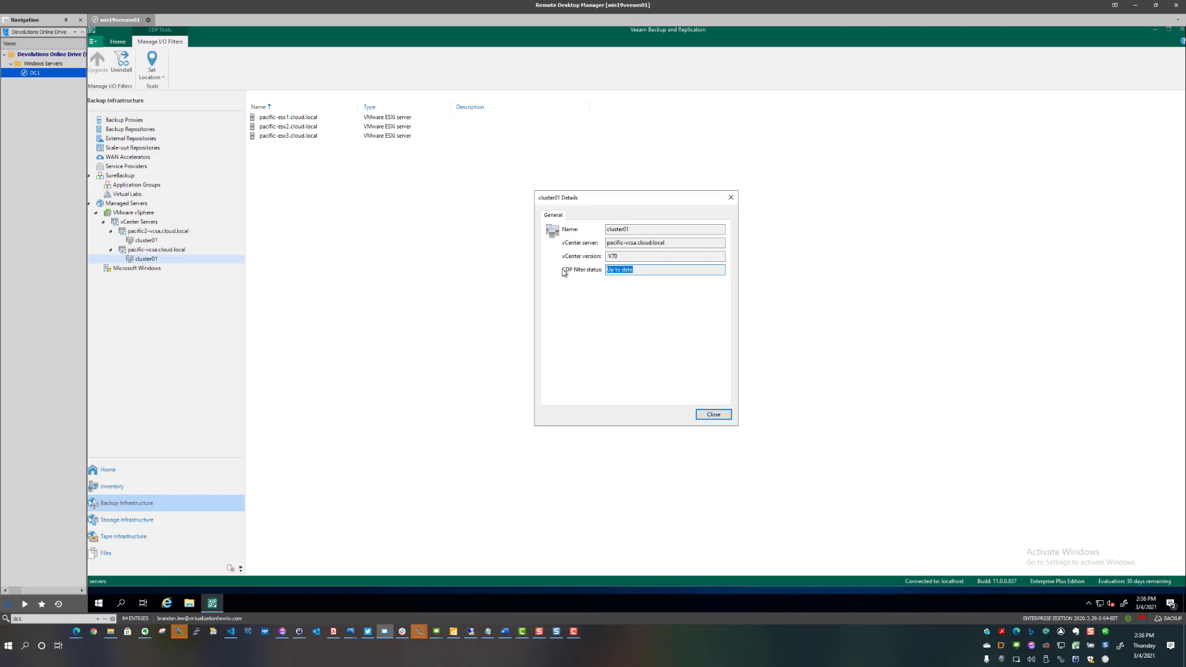
{"action": "left_click", "coordinate": [714, 414]}
Go to the Home view, start a new CDP policy and accept the request to deploy a CDP proxy first
{"action": "left_click", "coordinate": [119, 42]}
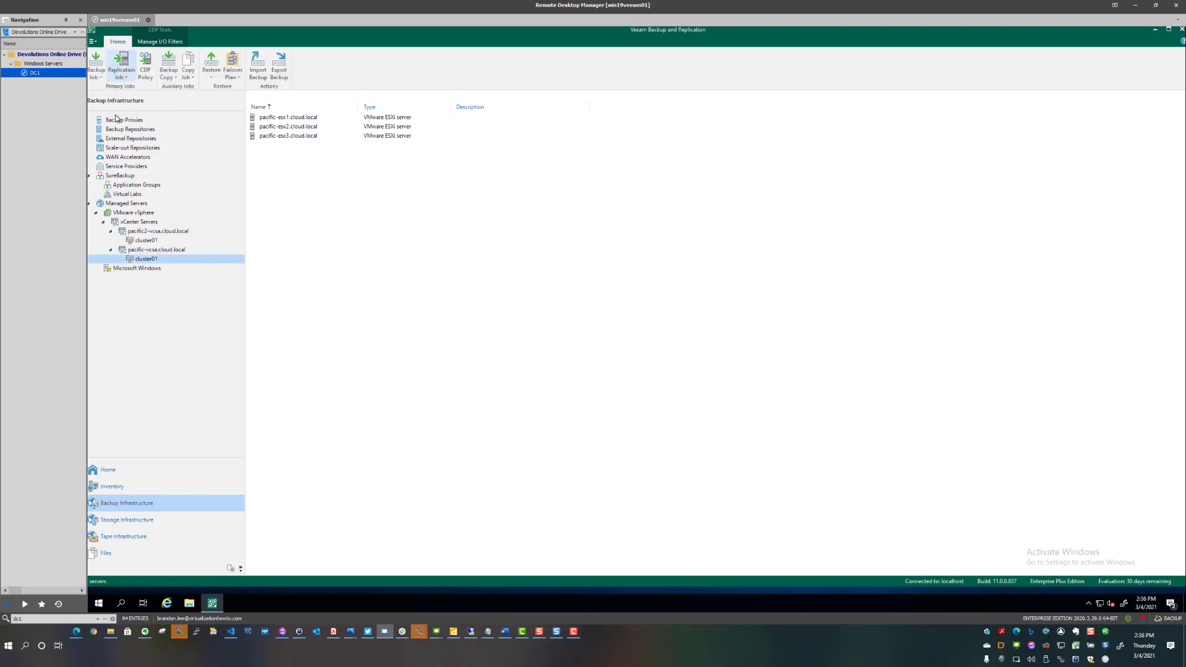
{"action": "left_click", "coordinate": [106, 470]}
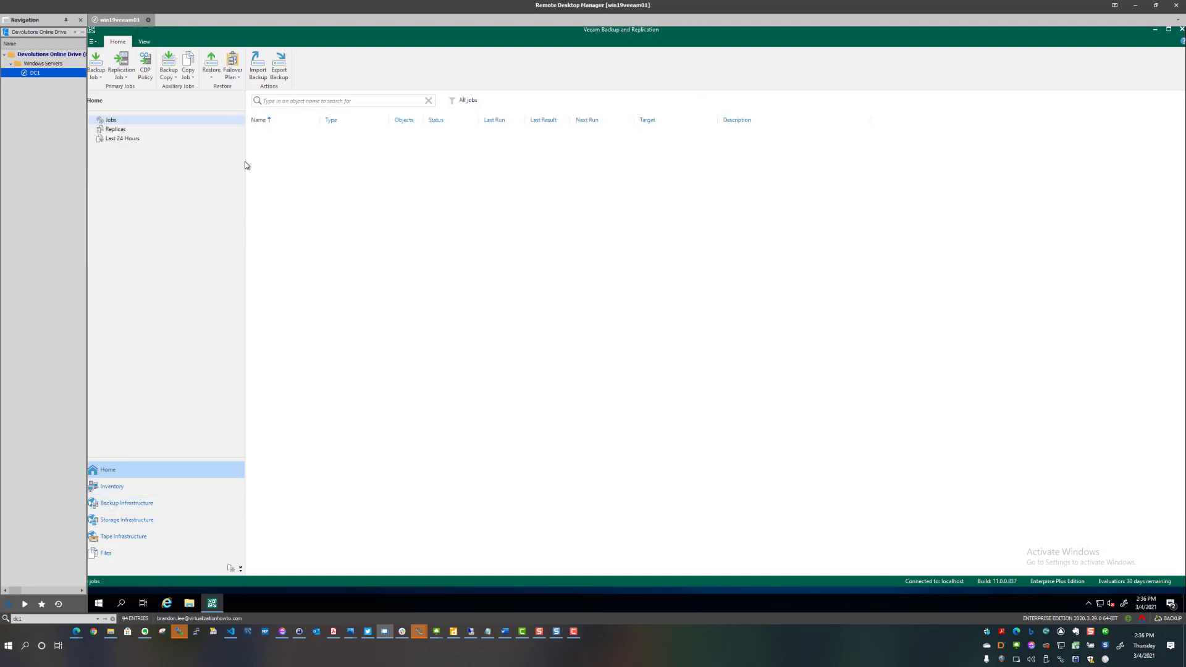
{"action": "left_click_drag", "start_coordinate": [244, 165], "coordinate": [263, 162]}
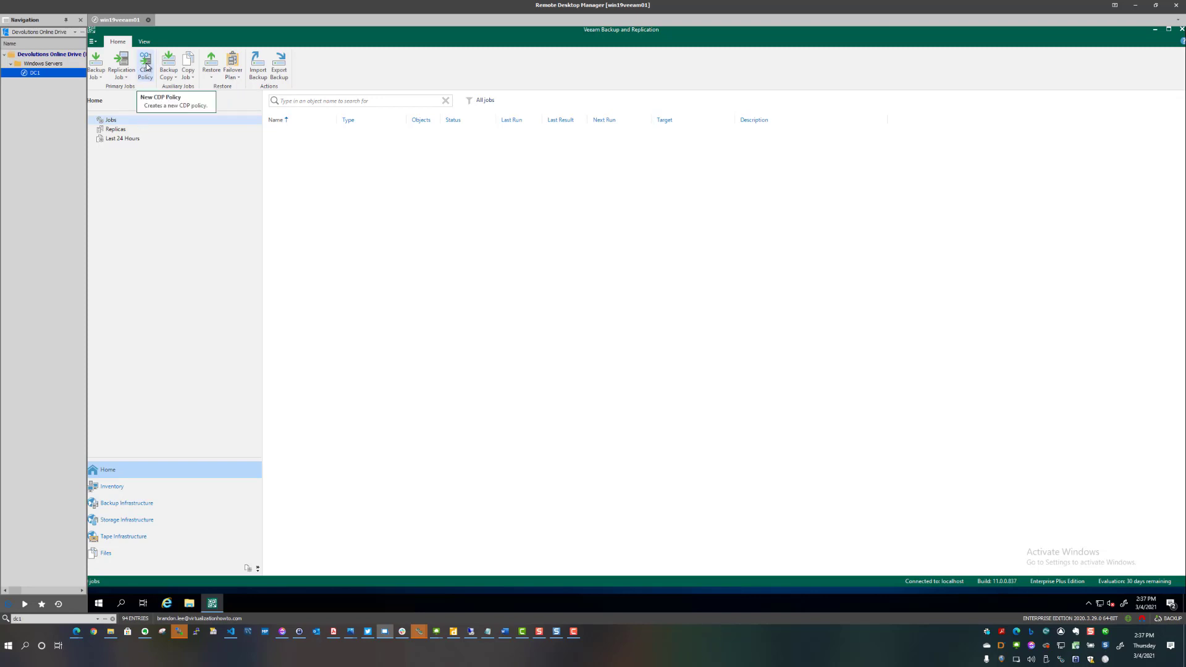
{"action": "left_click", "coordinate": [145, 61]}
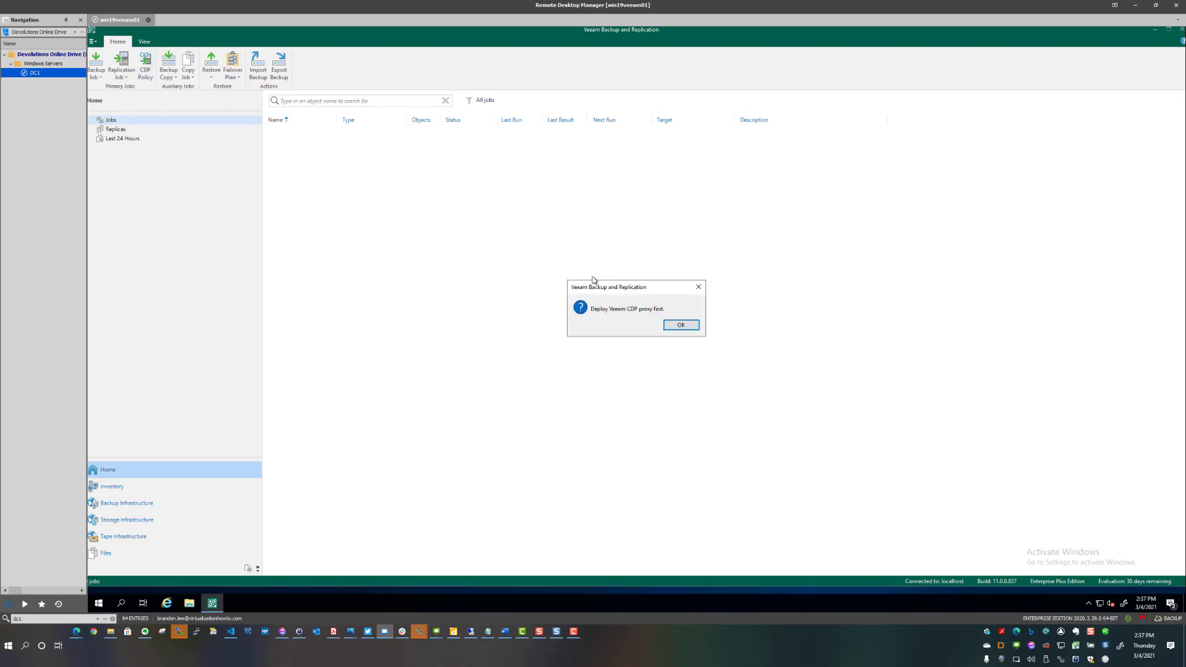
{"action": "left_click_drag", "start_coordinate": [626, 288], "coordinate": [412, 224]}
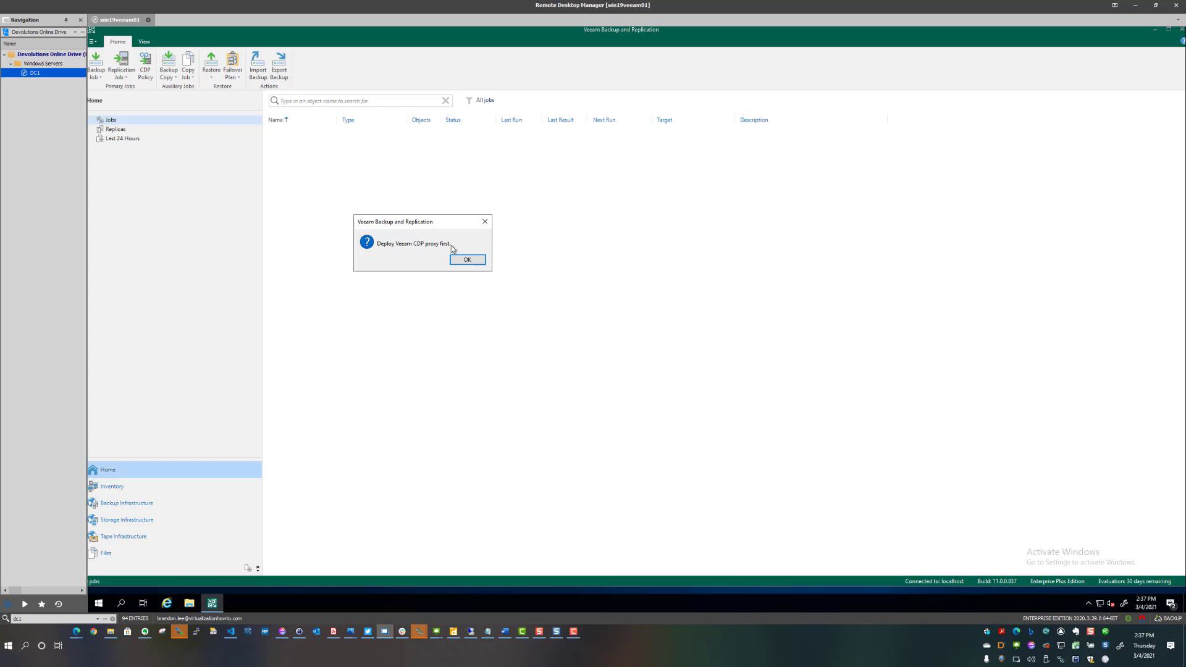
{"action": "left_click", "coordinate": [467, 260]}
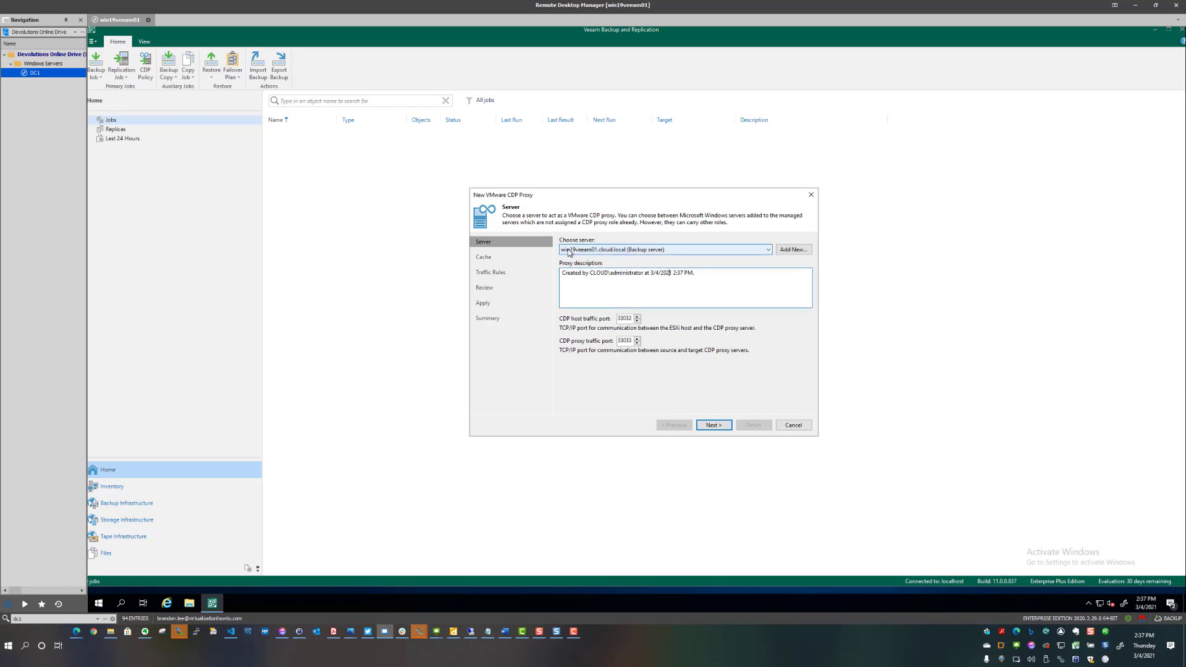
Deploy a VMware CDP proxy on win19veeam01.cloud.local with a 10 GB cache in C:\VeeamCDP, keeping the default ports and traffic rules
{"action": "left_click", "coordinate": [712, 430]}
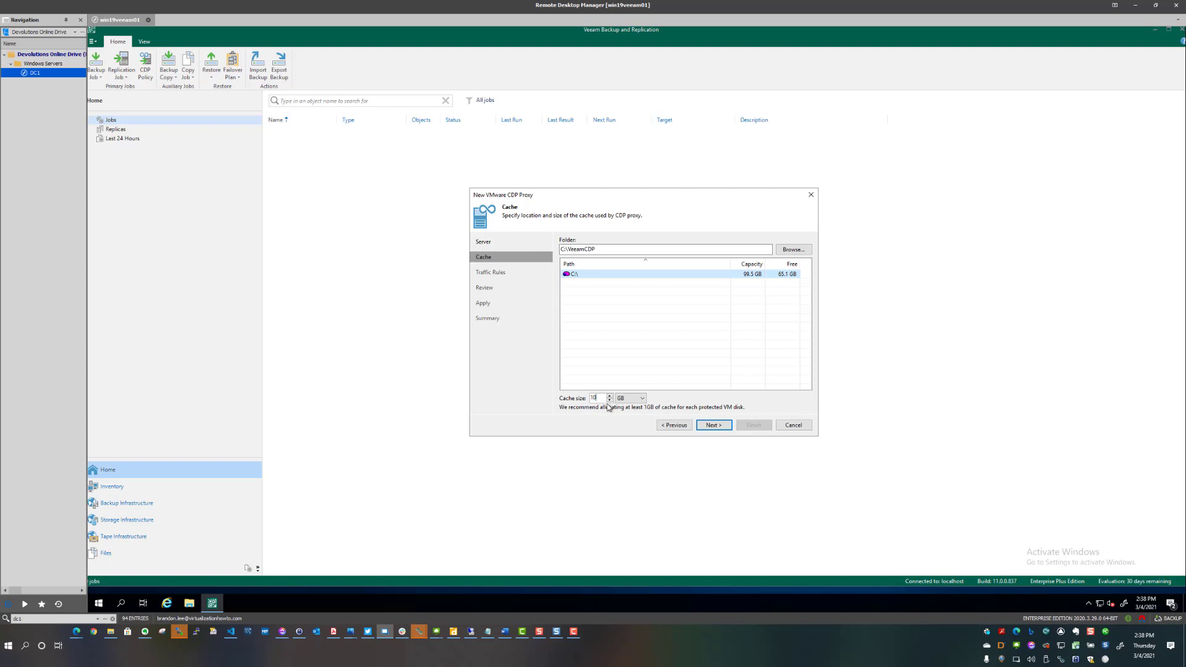
{"action": "left_click", "coordinate": [711, 426]}
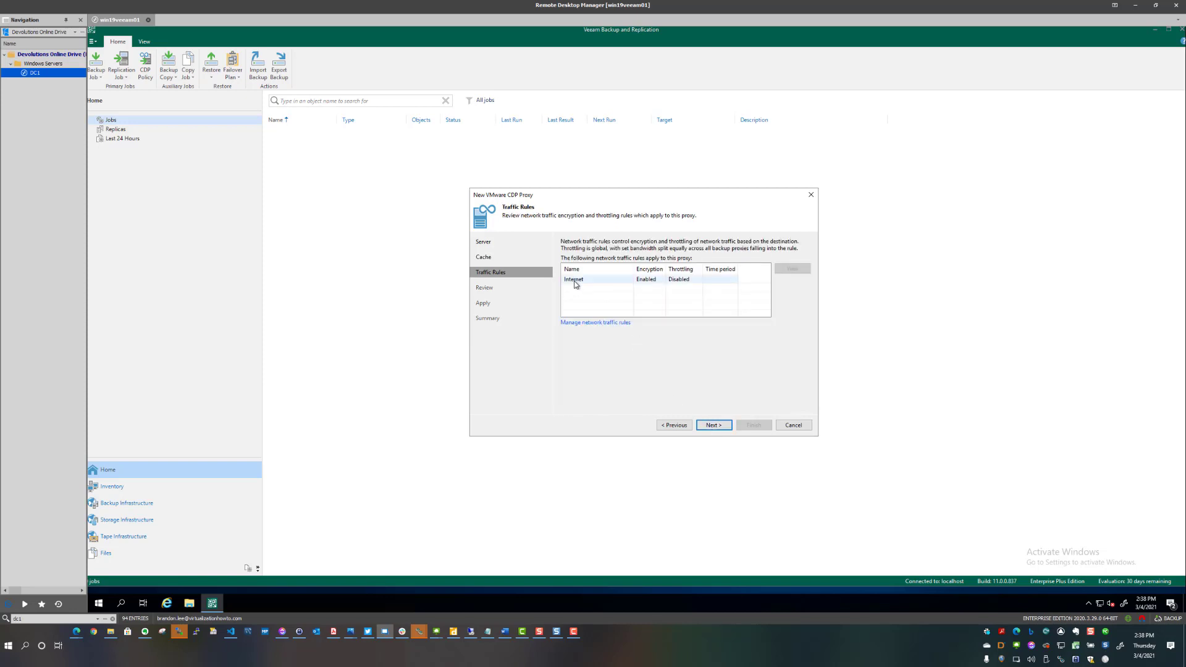
{"action": "left_click", "coordinate": [574, 280]}
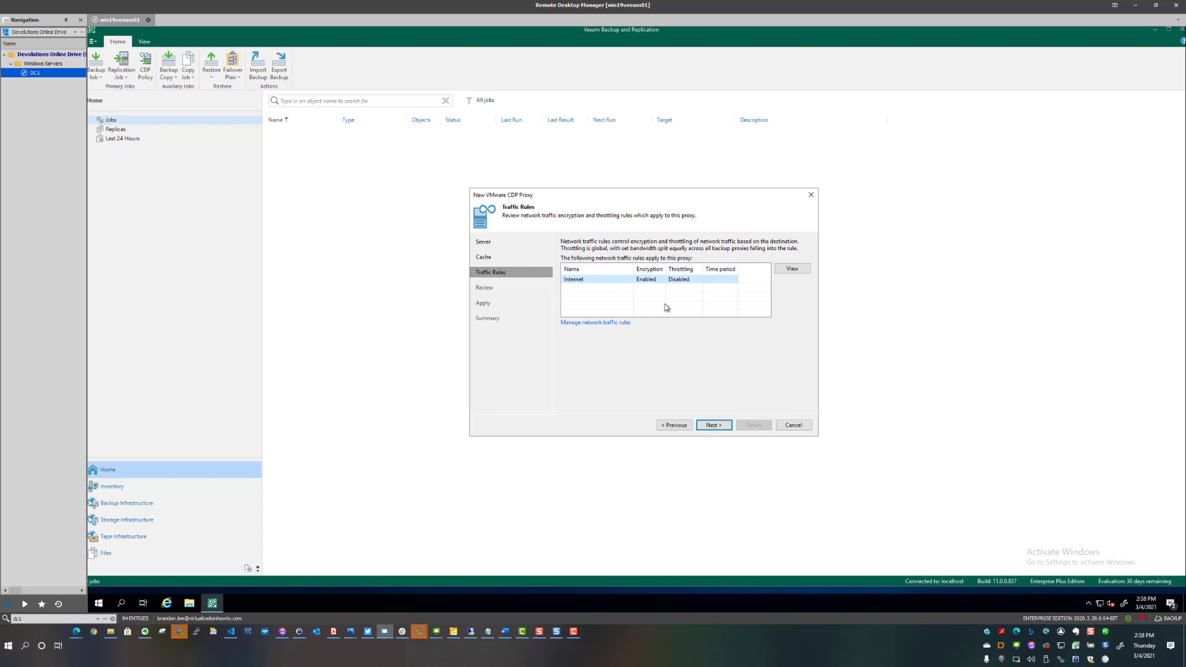
{"action": "left_click", "coordinate": [713, 427]}
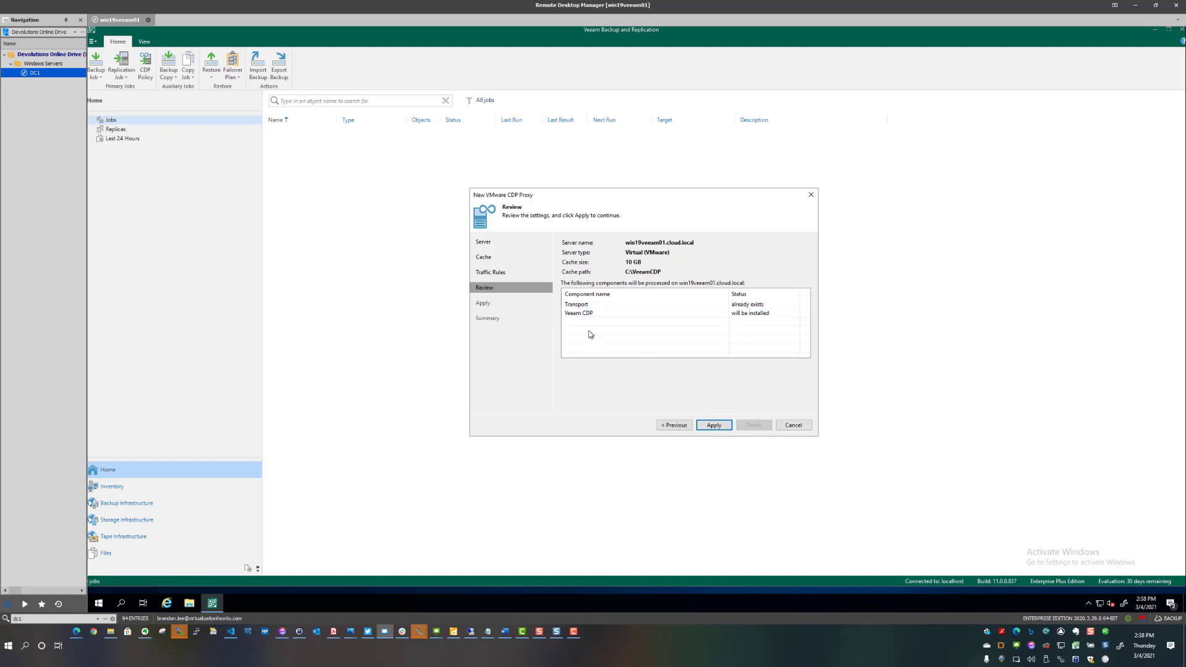
{"action": "left_click", "coordinate": [710, 426]}
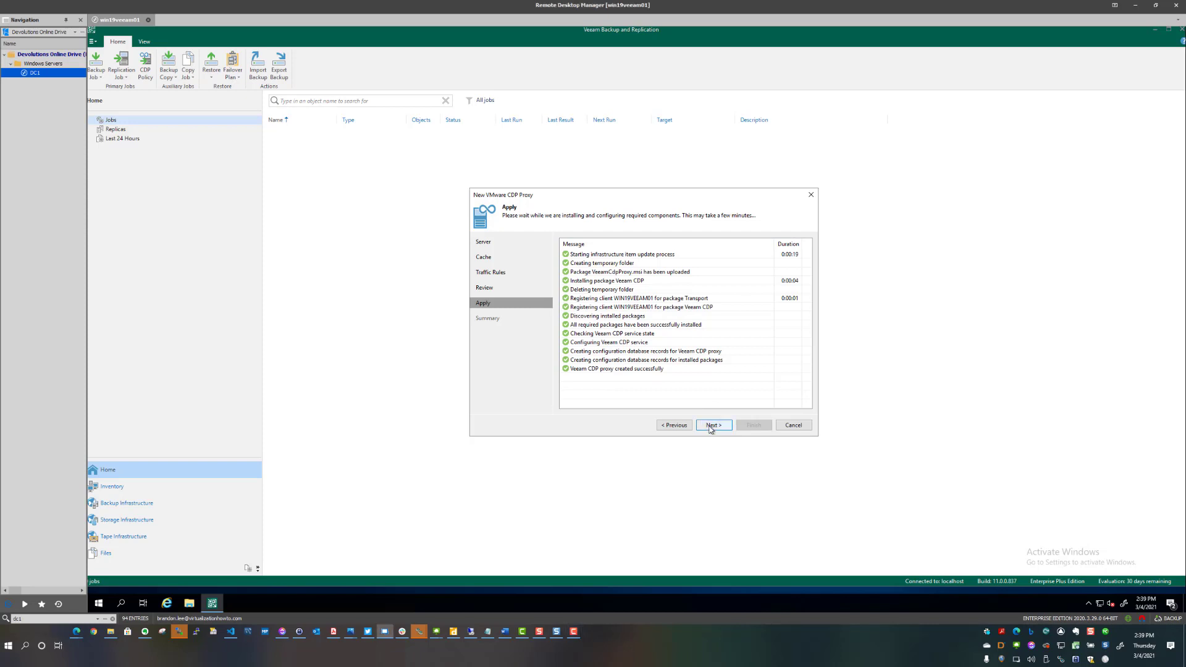
{"action": "left_click", "coordinate": [712, 426]}
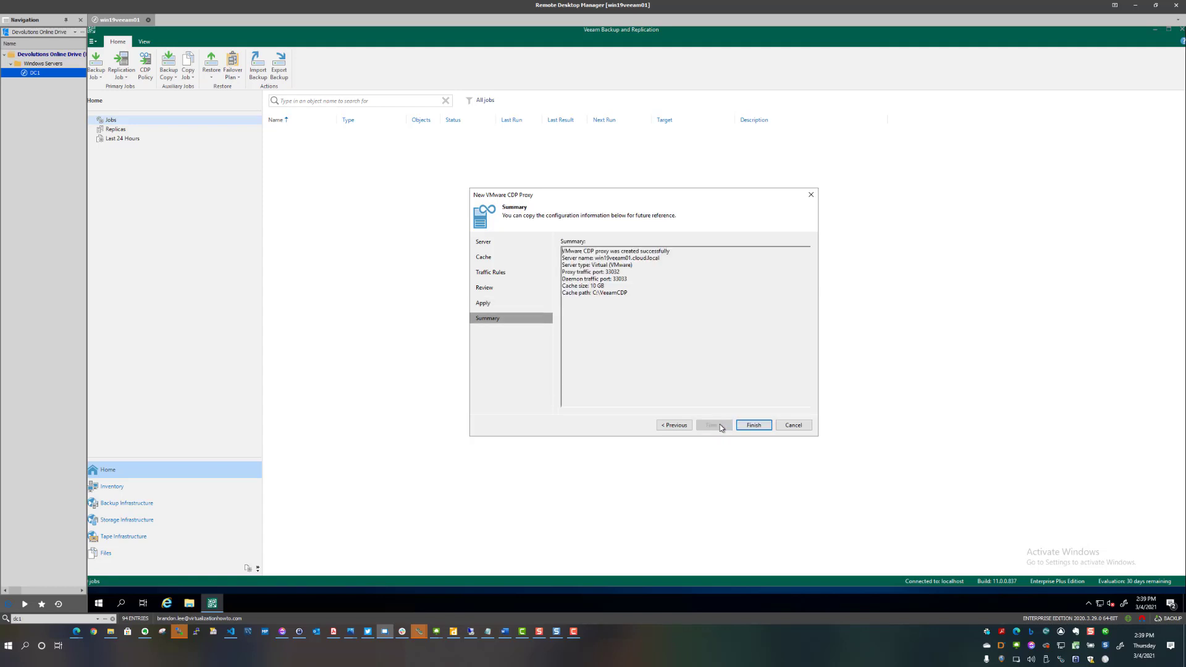
{"action": "left_click", "coordinate": [753, 426]}
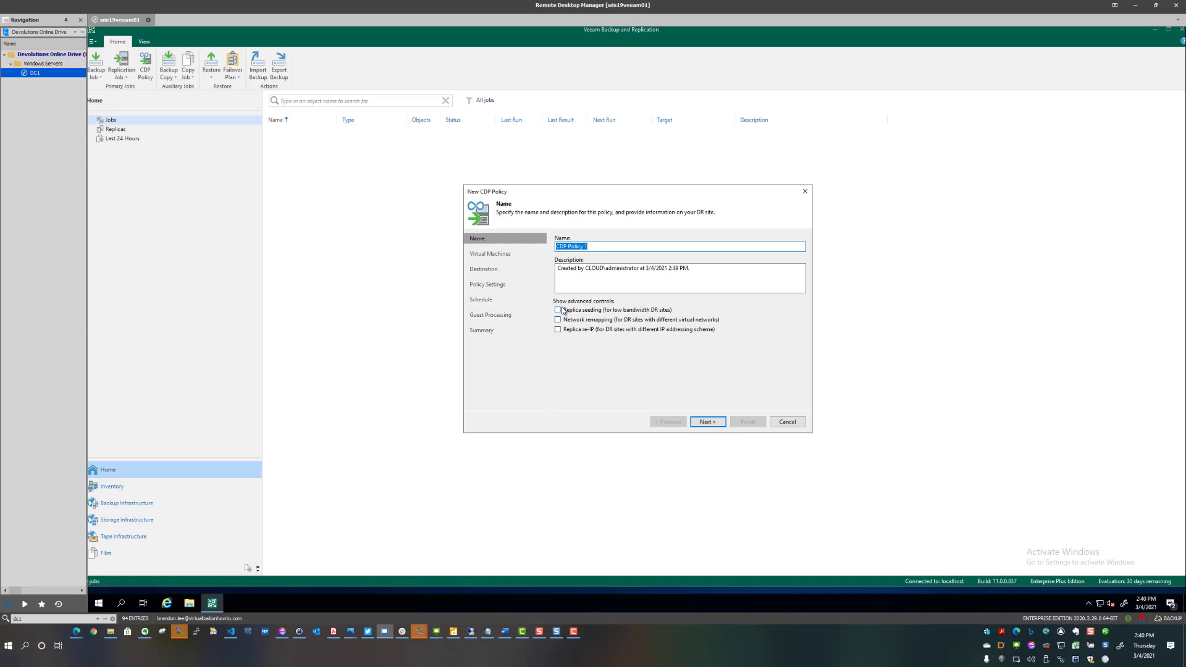
Name the new CDP policy TestCDP and continue with replica seeding, network remapping and re-IP disabled
{"action": "type", "text": "TestCDP"}
{"action": "left_click", "coordinate": [558, 320]}
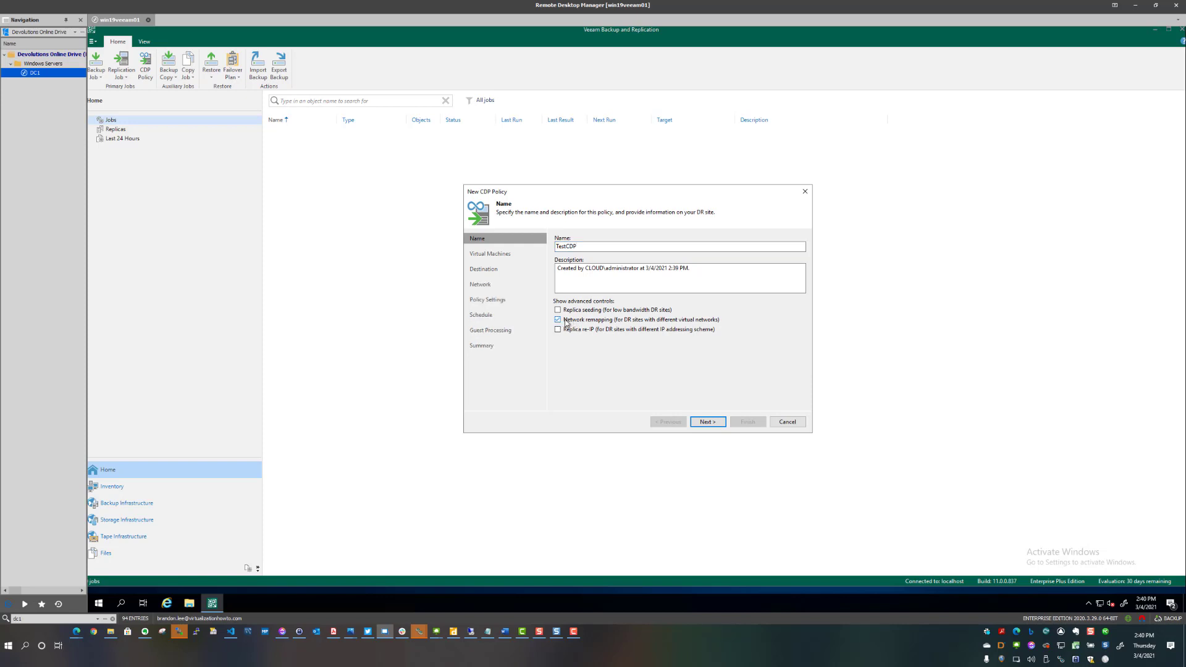
{"action": "left_click", "coordinate": [558, 320]}
{"action": "left_click", "coordinate": [706, 422]}
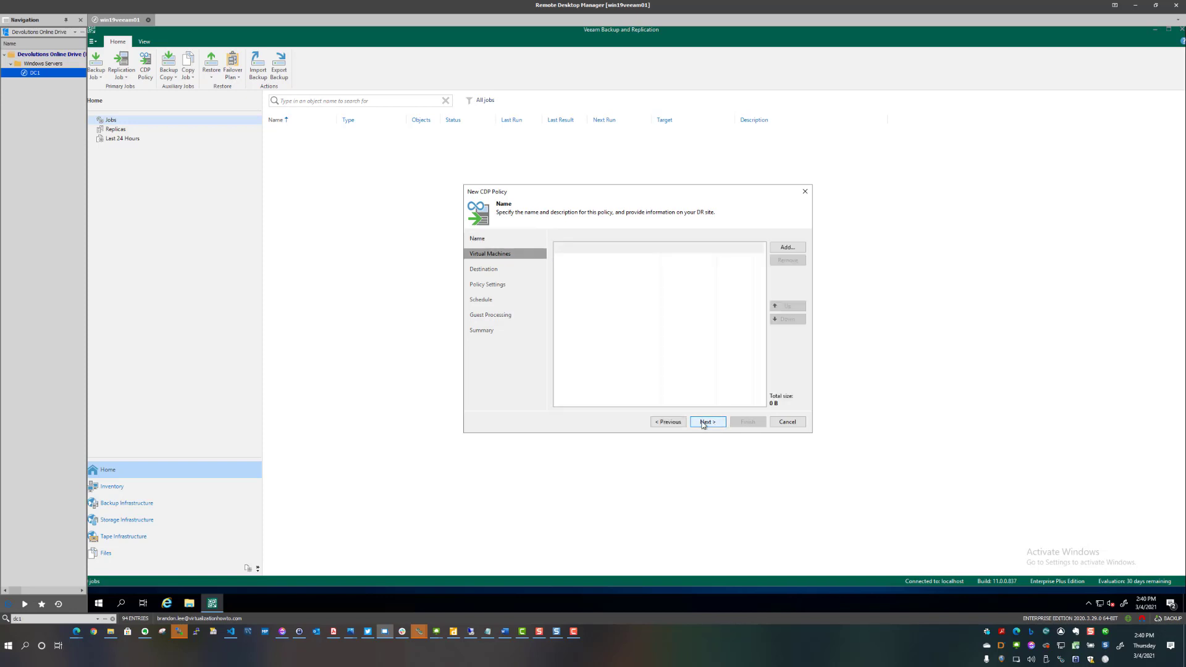
Add the virtual machine win19identity from cluster01 of pacific2-vcsa.cloud.local as the machine to replicate
{"action": "left_click", "coordinate": [787, 248]}
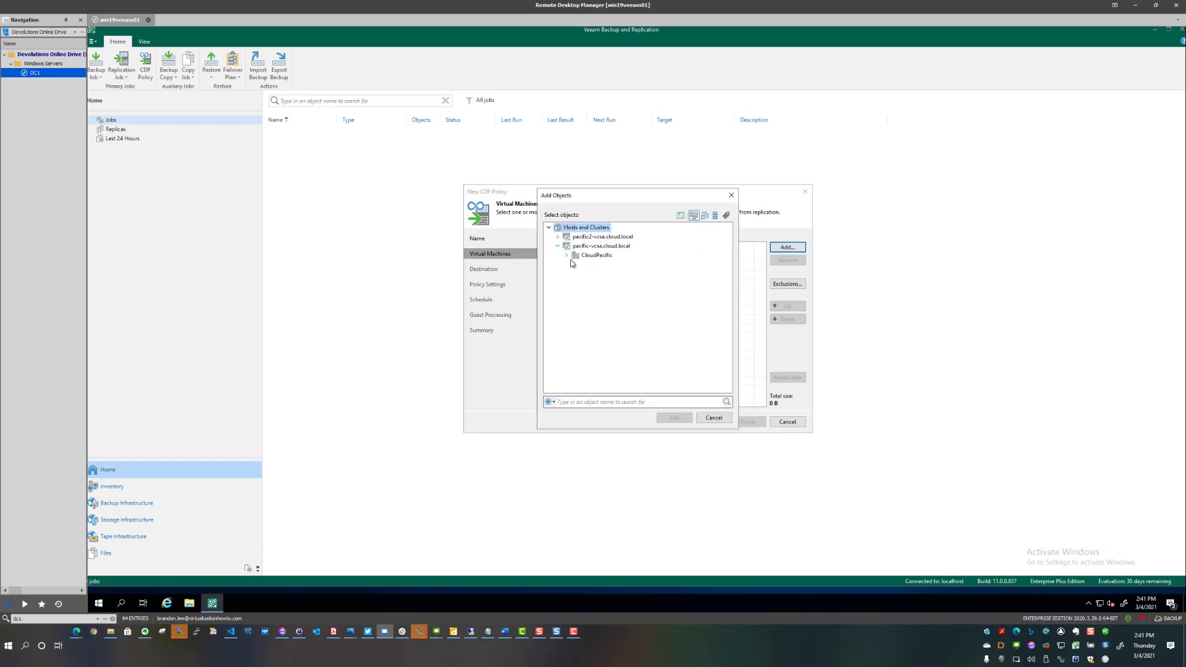
{"action": "left_click", "coordinate": [566, 256]}
{"action": "left_click", "coordinate": [575, 264]}
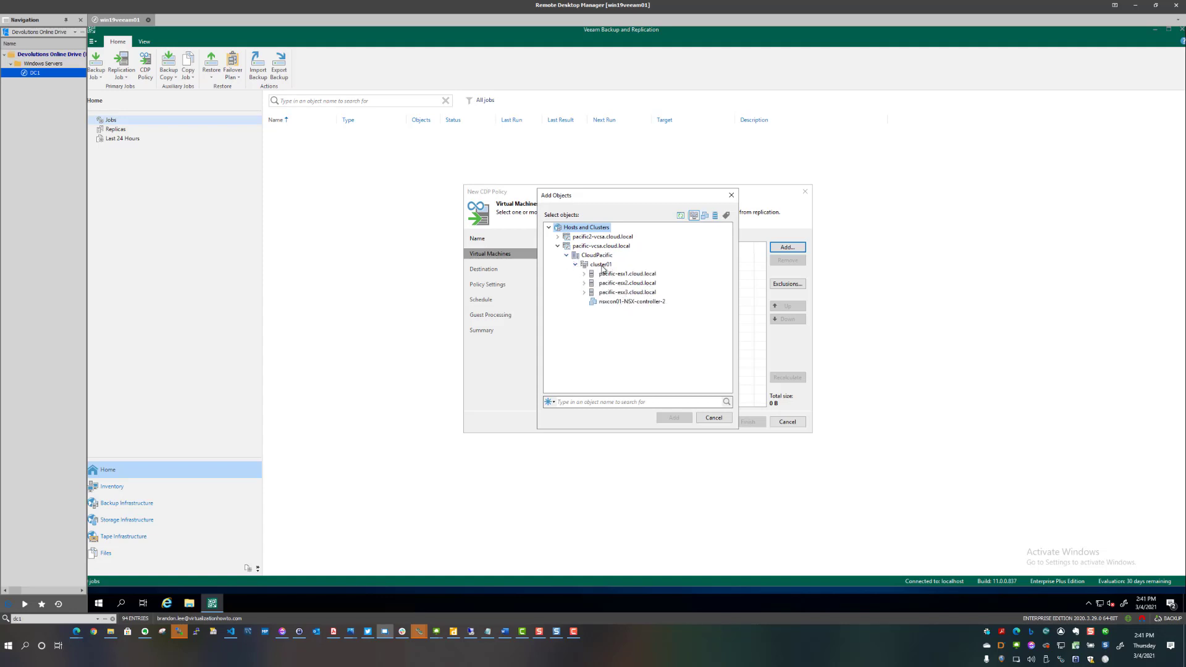
{"action": "left_click", "coordinate": [575, 264]}
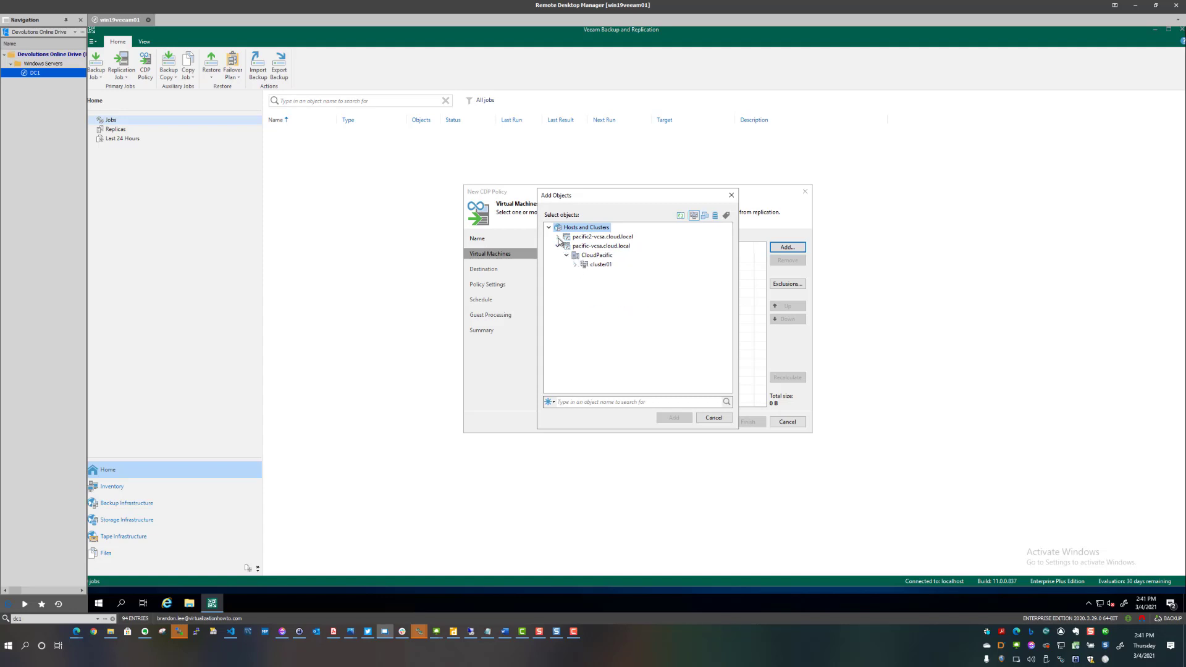
{"action": "left_click", "coordinate": [558, 237]}
{"action": "left_click", "coordinate": [567, 246]}
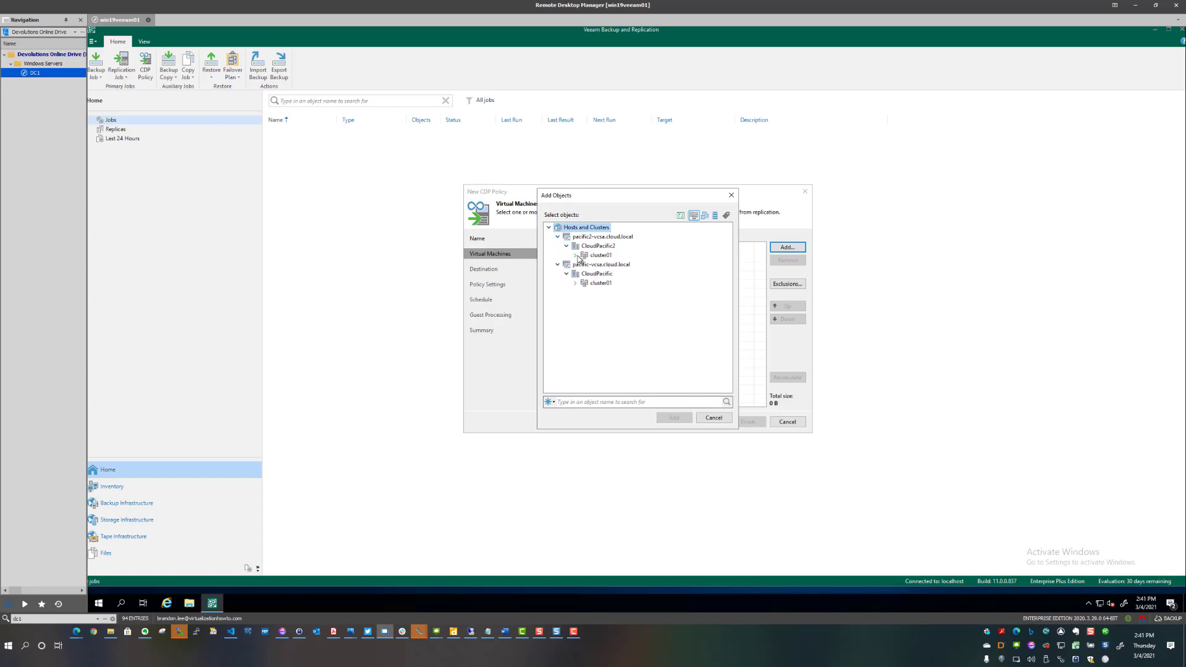
{"action": "left_click", "coordinate": [576, 255]}
{"action": "left_click", "coordinate": [620, 294]}
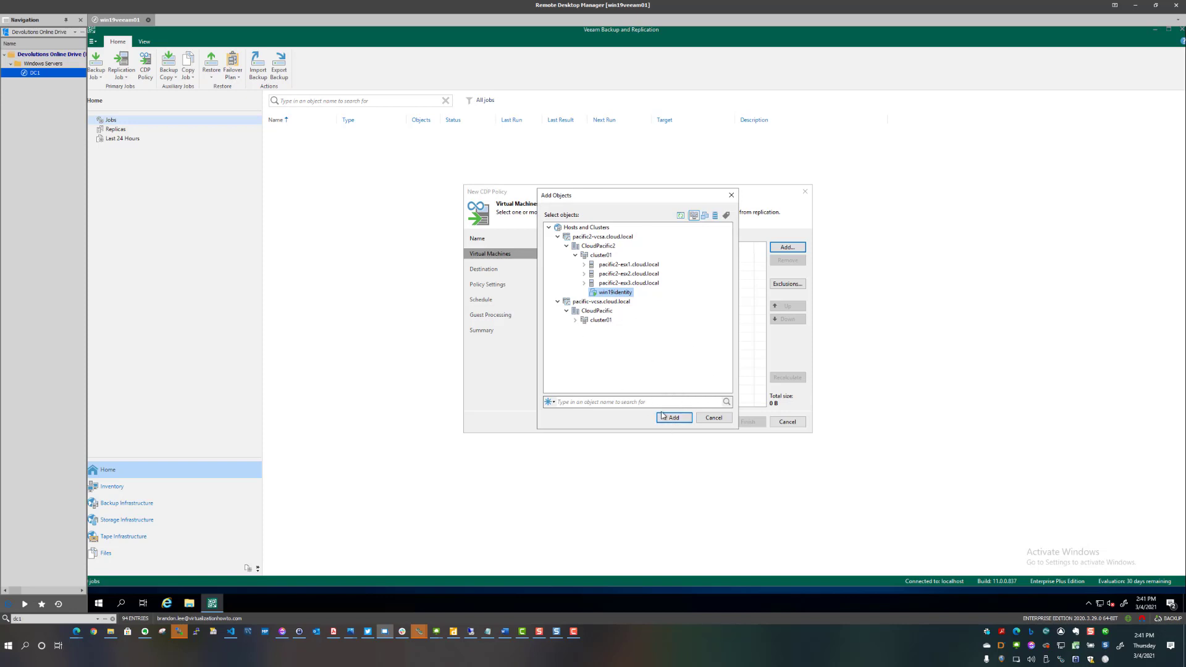
{"action": "left_click", "coordinate": [680, 421]}
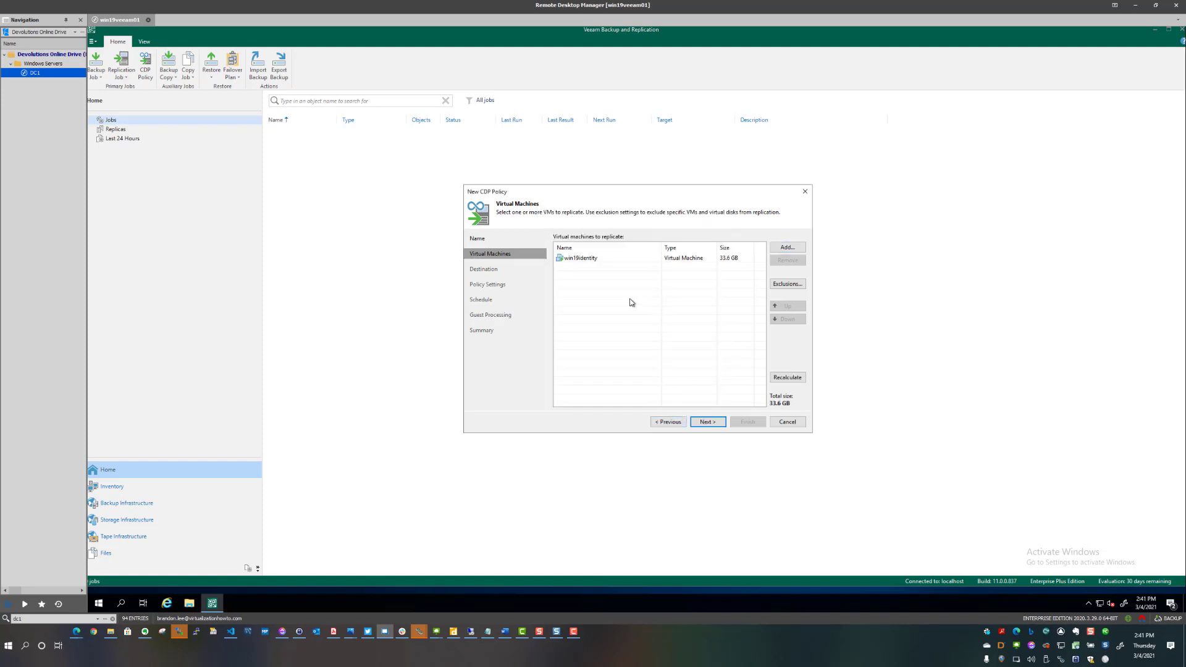
{"action": "left_click", "coordinate": [595, 262]}
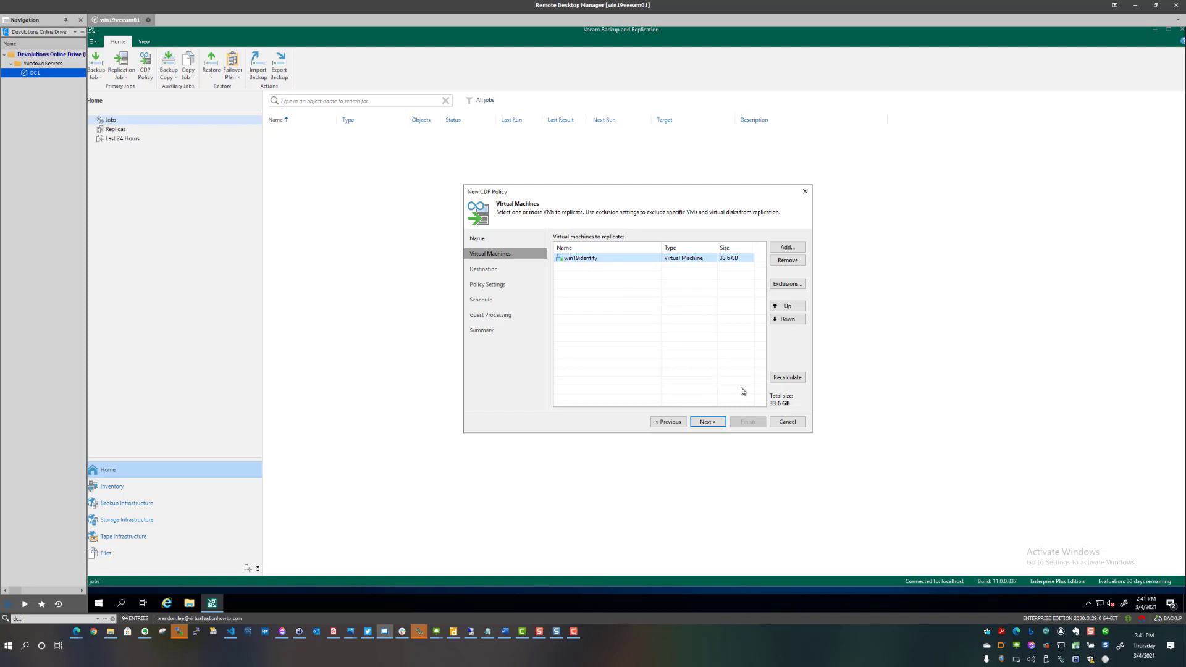
{"action": "left_click", "coordinate": [707, 425]}
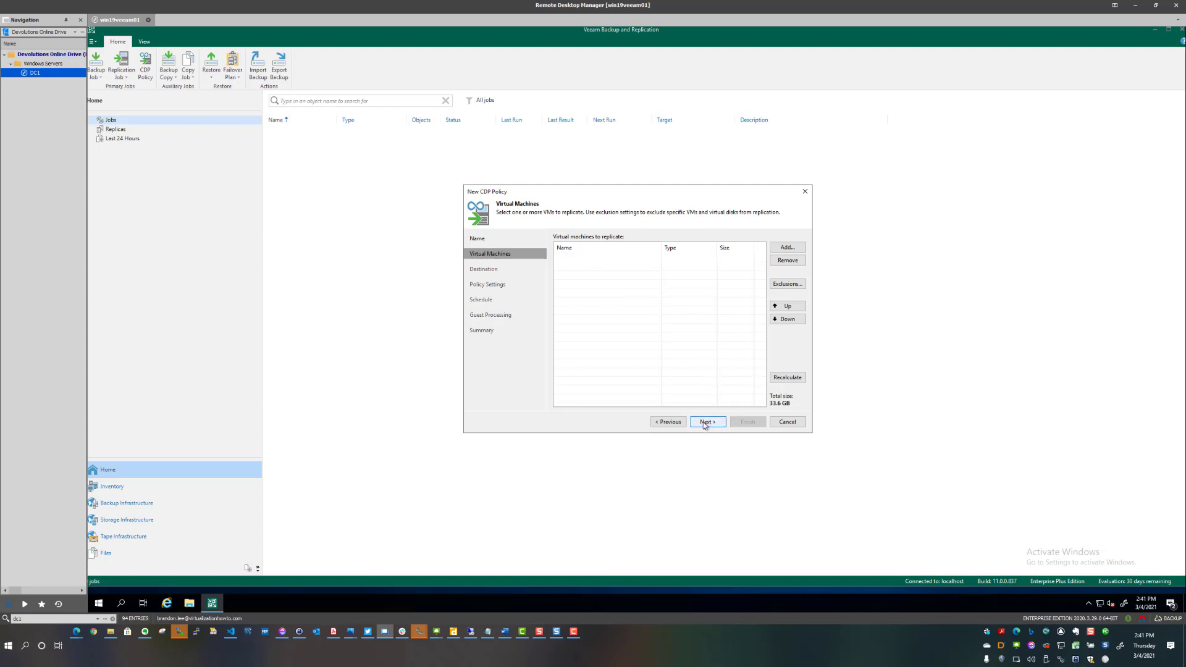
Set the replica destination to cluster01 of pacific-vcsa.cloud.local, keeping the default resource pool, VM folder and vsanDatastore
{"action": "left_click", "coordinate": [794, 247]}
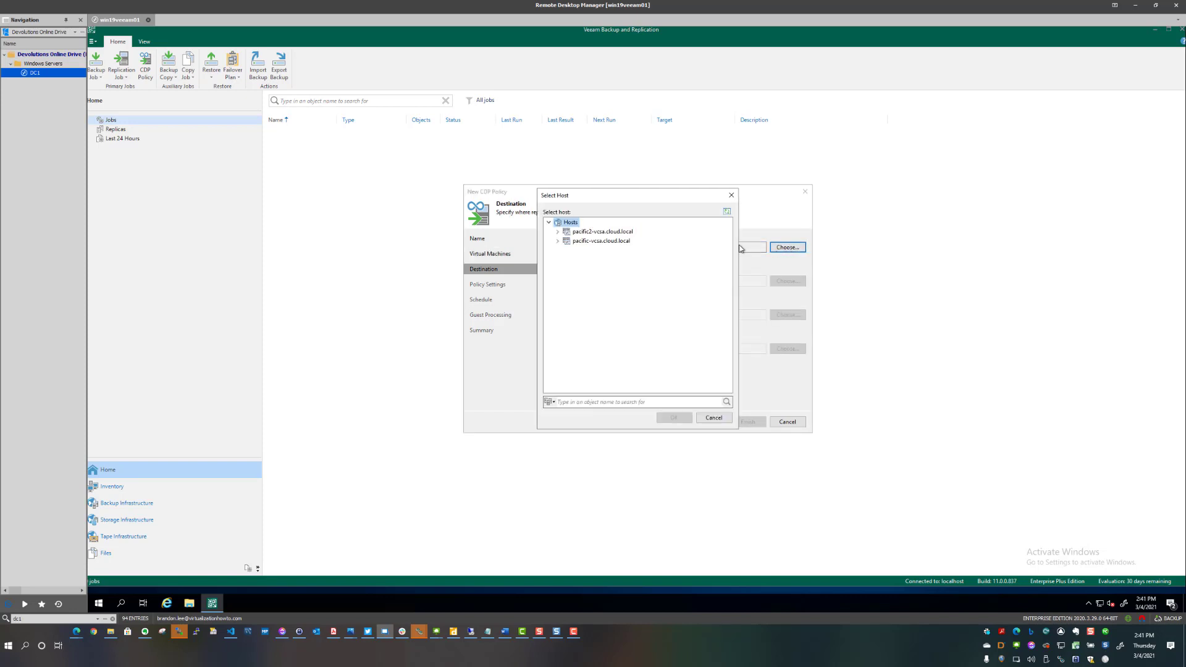
{"action": "left_click", "coordinate": [558, 241]}
{"action": "left_click", "coordinate": [566, 250]}
{"action": "left_click", "coordinate": [575, 260]}
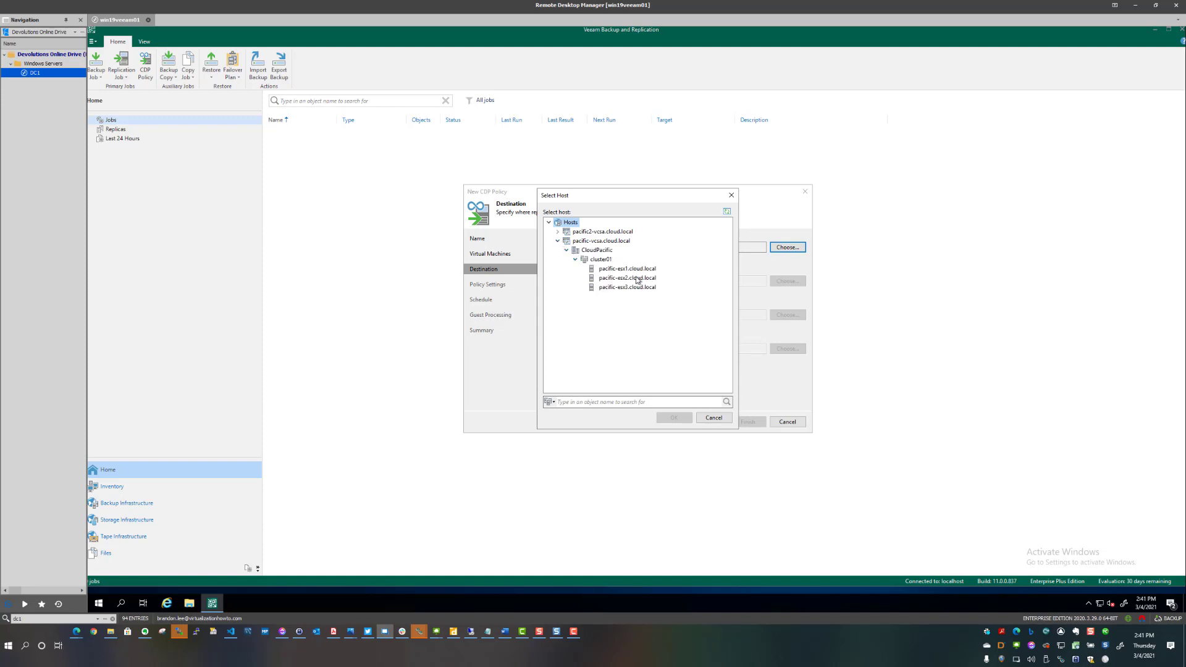
{"action": "left_click", "coordinate": [604, 262]}
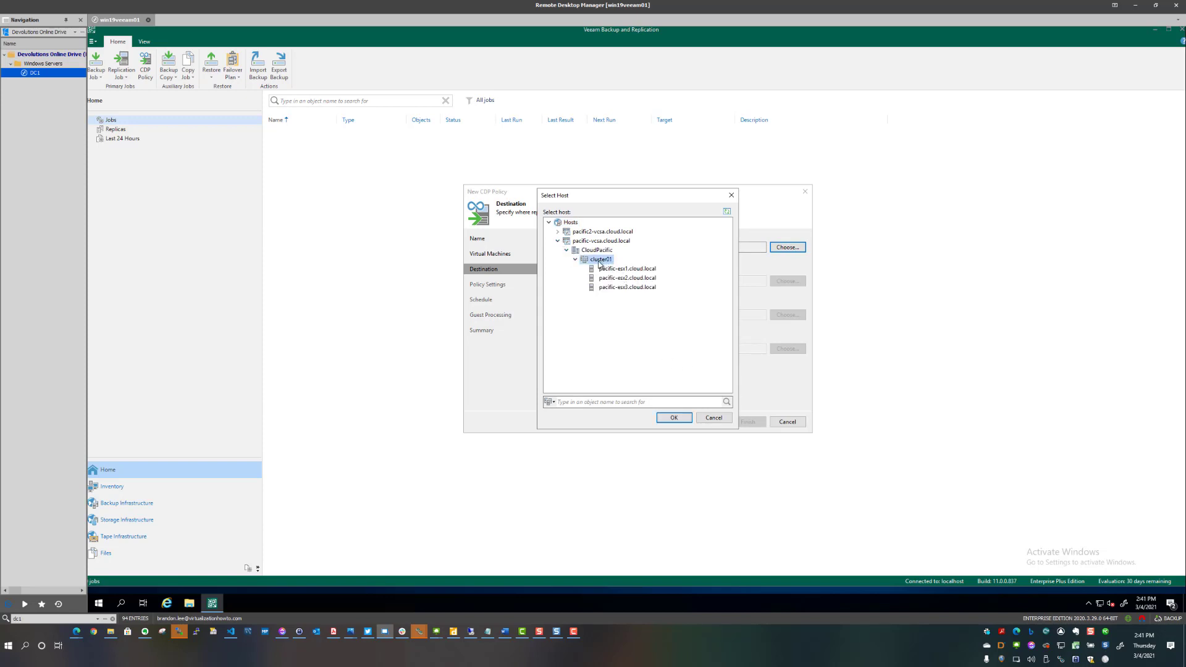
{"action": "left_click", "coordinate": [680, 420]}
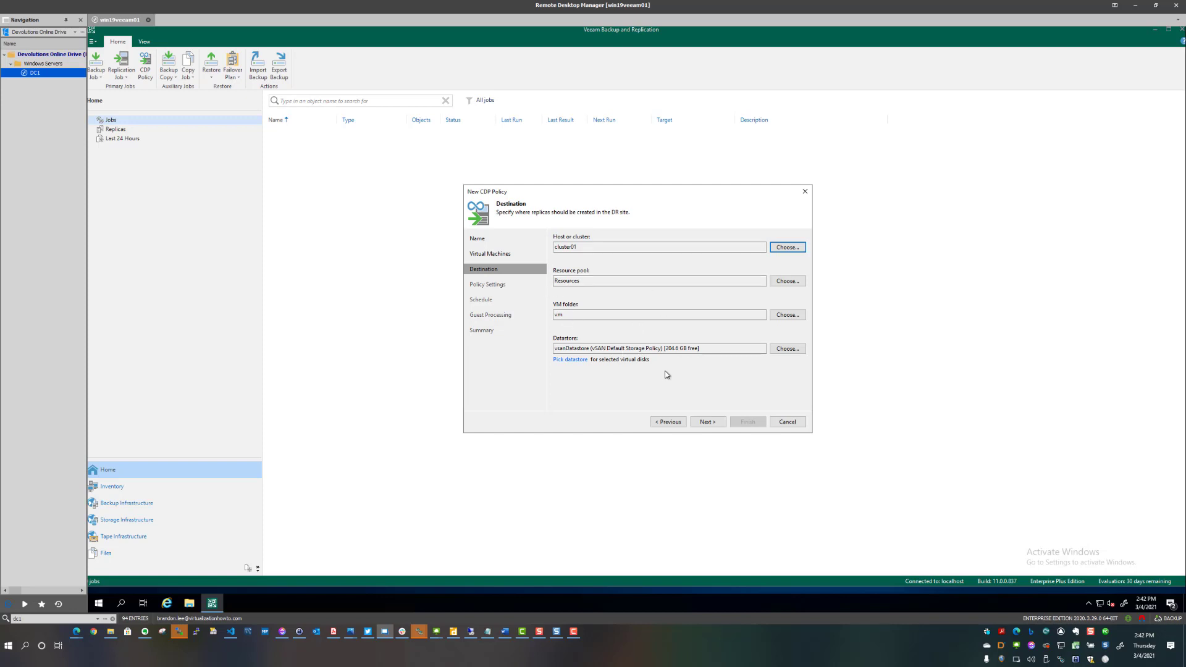
{"action": "left_click", "coordinate": [705, 424]}
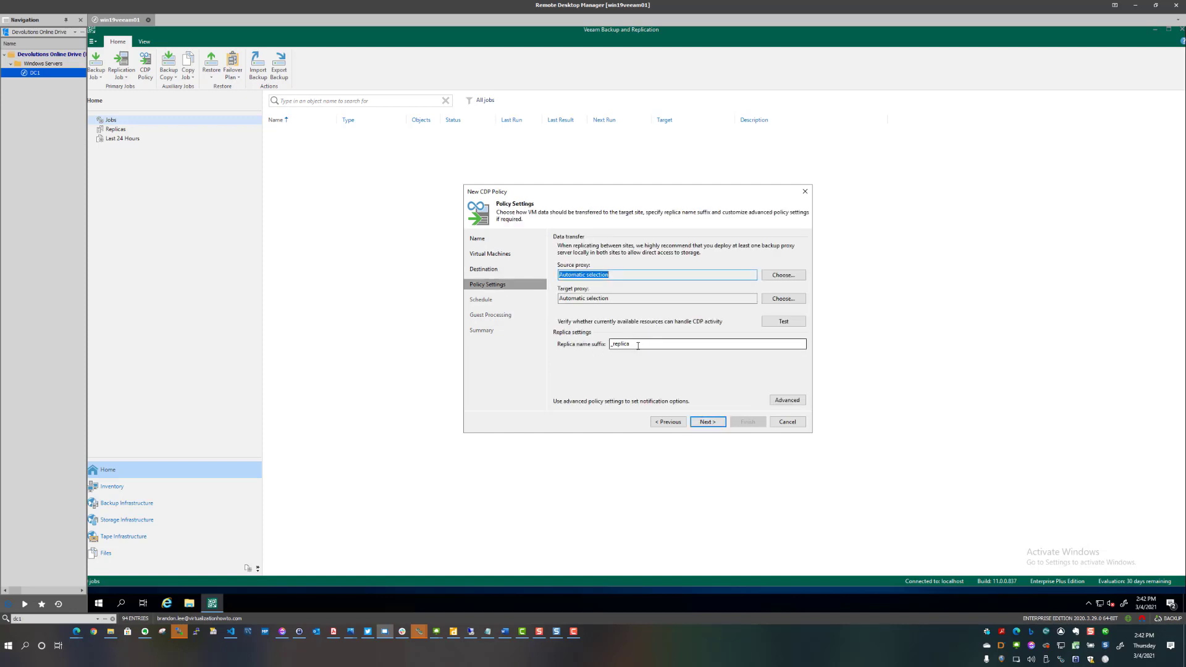
Review the policy's replica name suffix and advanced notification options, leaving them as they are
{"action": "left_click_drag", "start_coordinate": [638, 346], "coordinate": [593, 342]}
{"action": "left_click", "coordinate": [661, 348]}
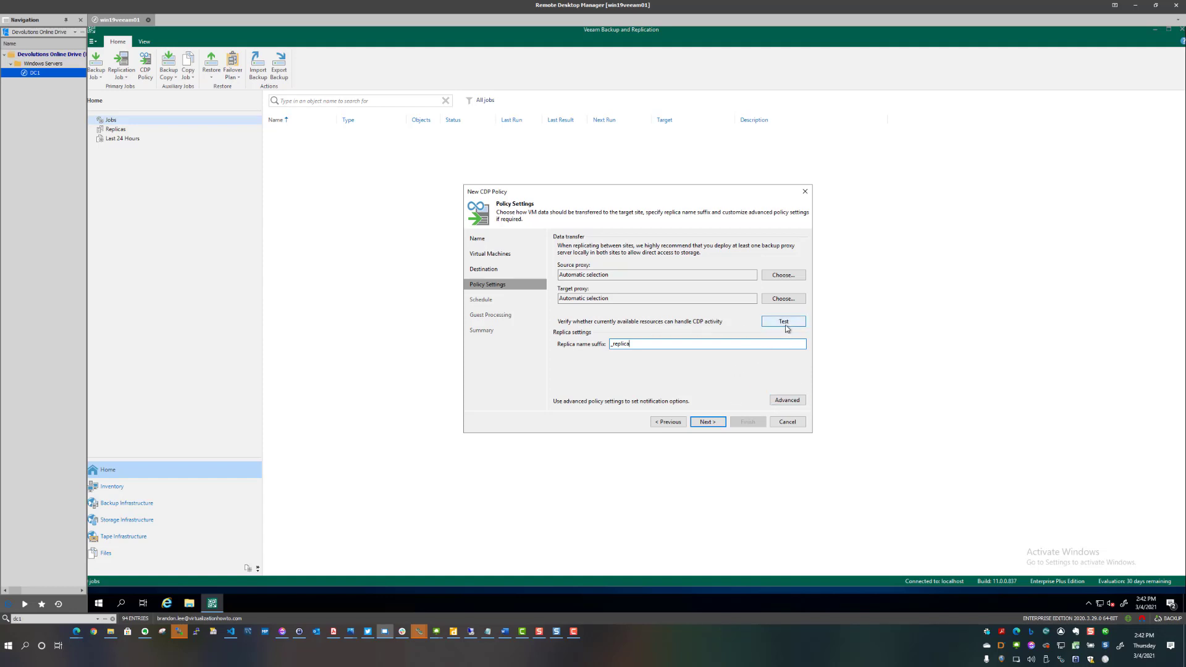
{"action": "left_click", "coordinate": [784, 402]}
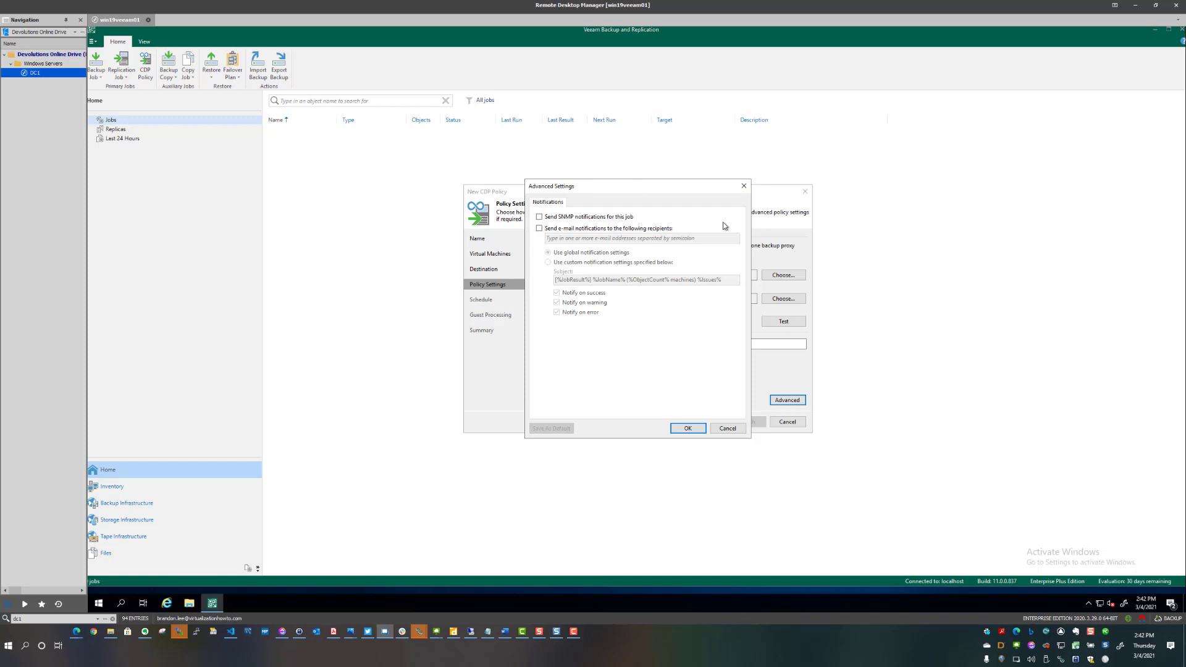
{"action": "left_click", "coordinate": [745, 186]}
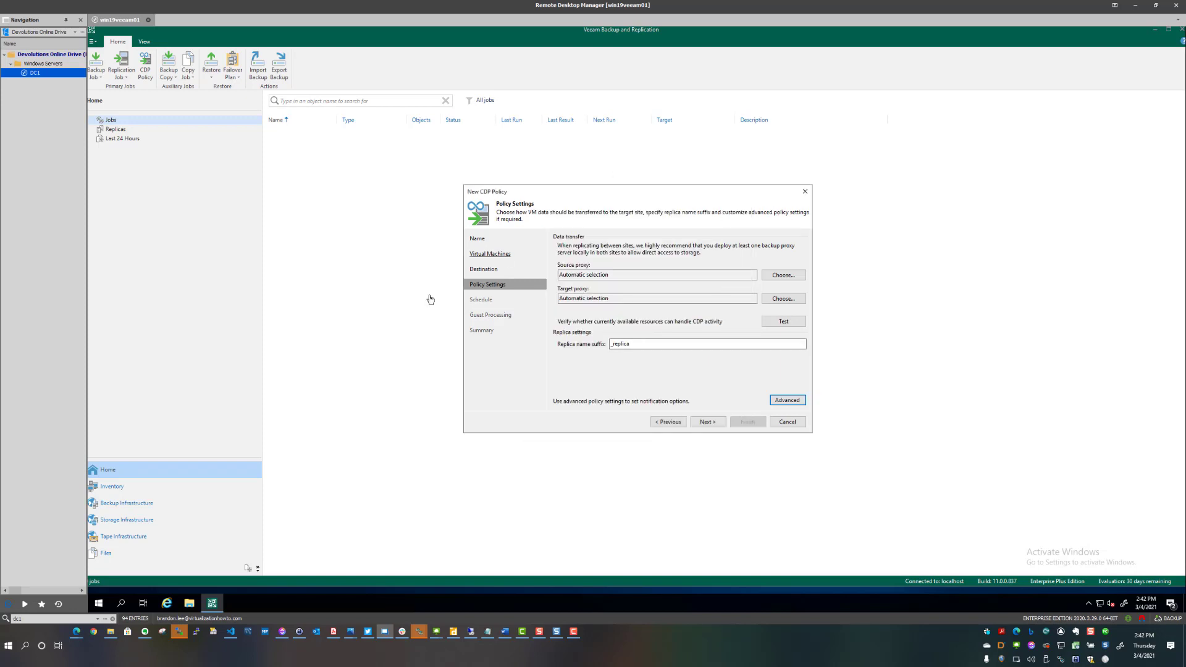
Set the policy's recovery point objective to 15 seconds, keeping the default short-term and long-term retention settings
{"action": "left_click", "coordinate": [708, 423]}
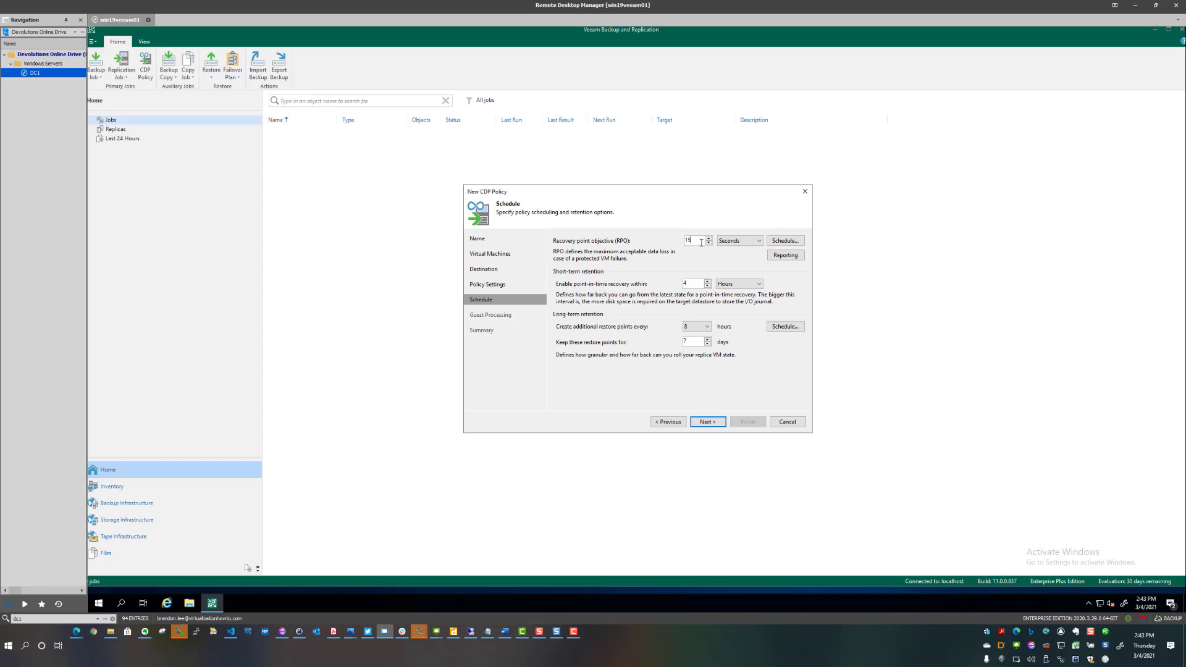
{"action": "left_click", "coordinate": [727, 242]}
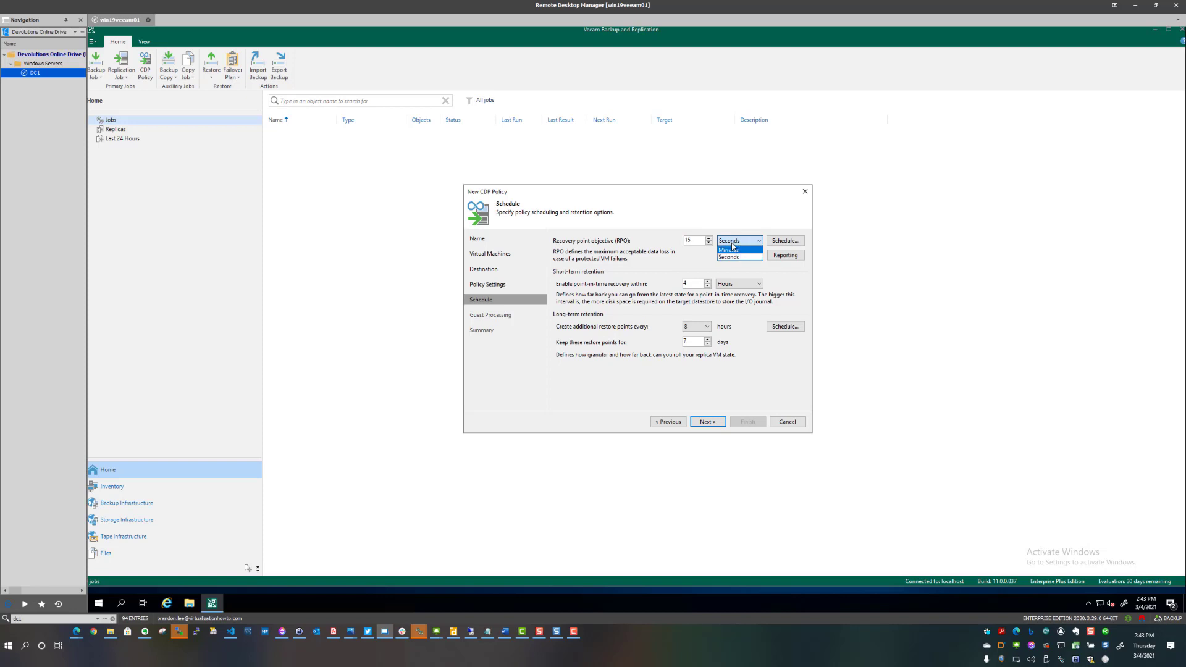
{"action": "left_click", "coordinate": [733, 246]}
{"action": "double_click", "coordinate": [686, 240]}
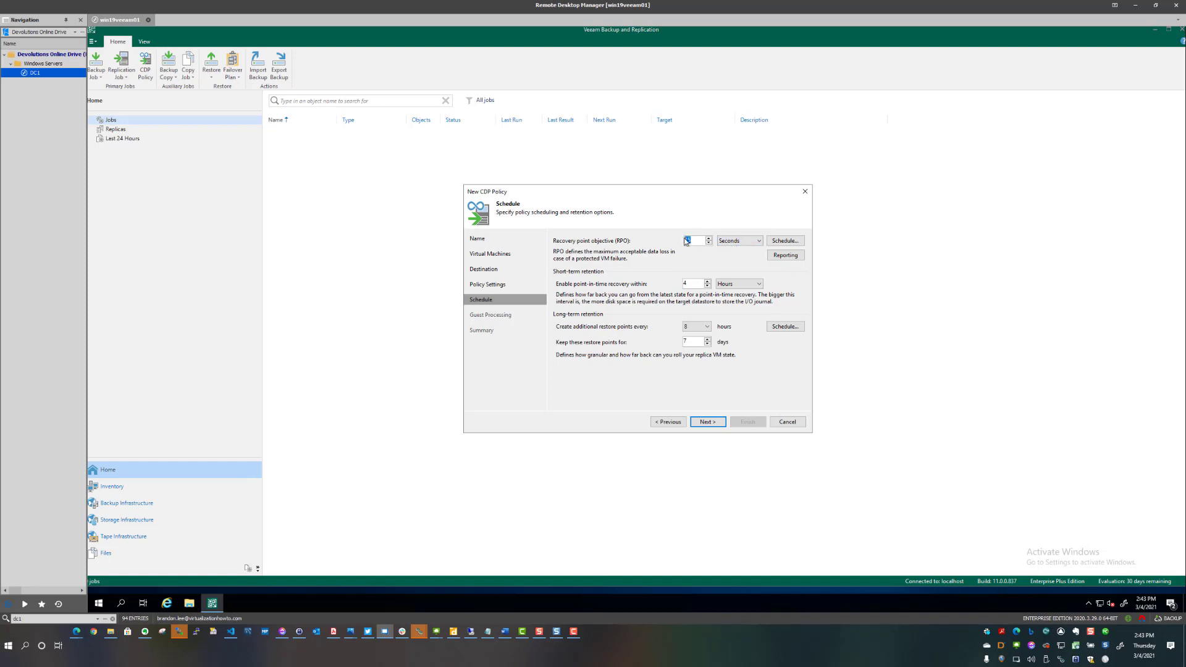
{"action": "type", "text": "15"}
{"action": "left_click", "coordinate": [696, 240]}
{"action": "double_click", "coordinate": [679, 239]}
{"action": "type", "text": "15"}
{"action": "left_click", "coordinate": [708, 424]}
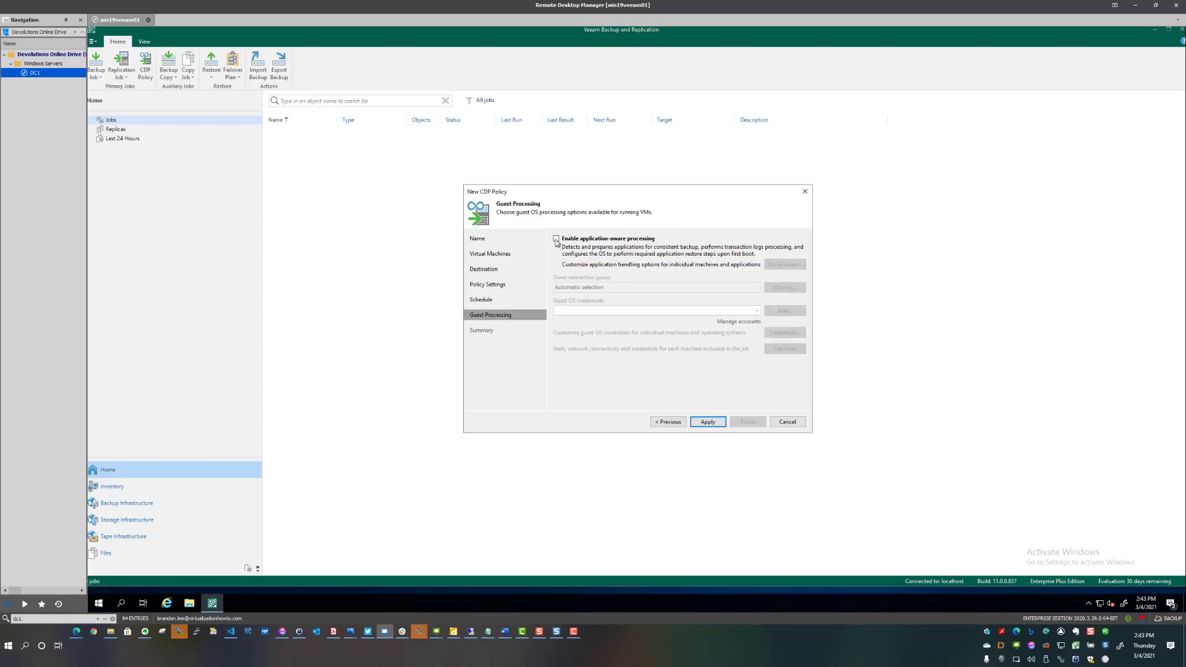
Leave application-aware processing disabled, apply the policy settings and finish creating TestCDP with the policy enabled
{"action": "left_click", "coordinate": [556, 239]}
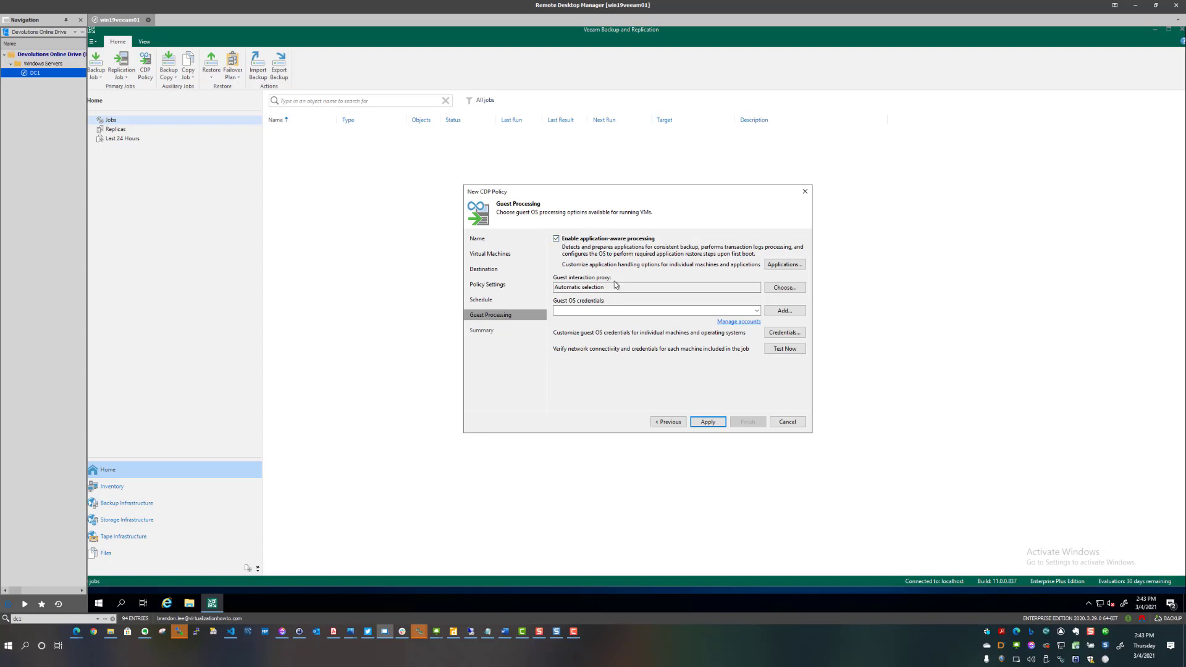
{"action": "left_click", "coordinate": [557, 240]}
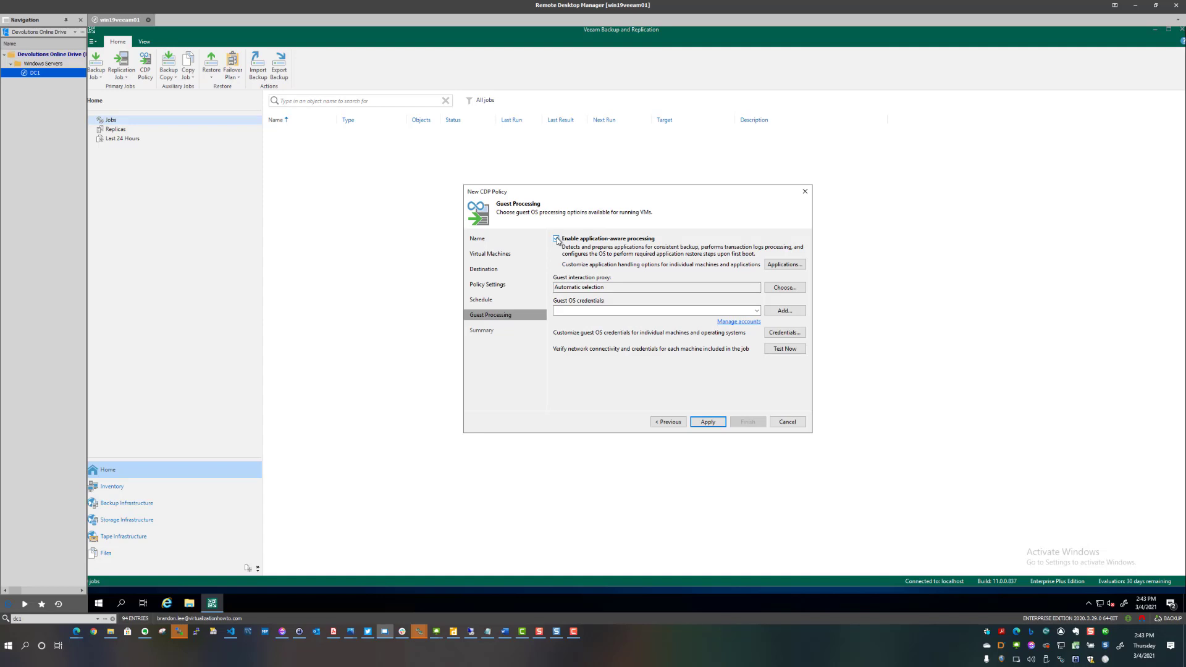
{"action": "left_click", "coordinate": [706, 423]}
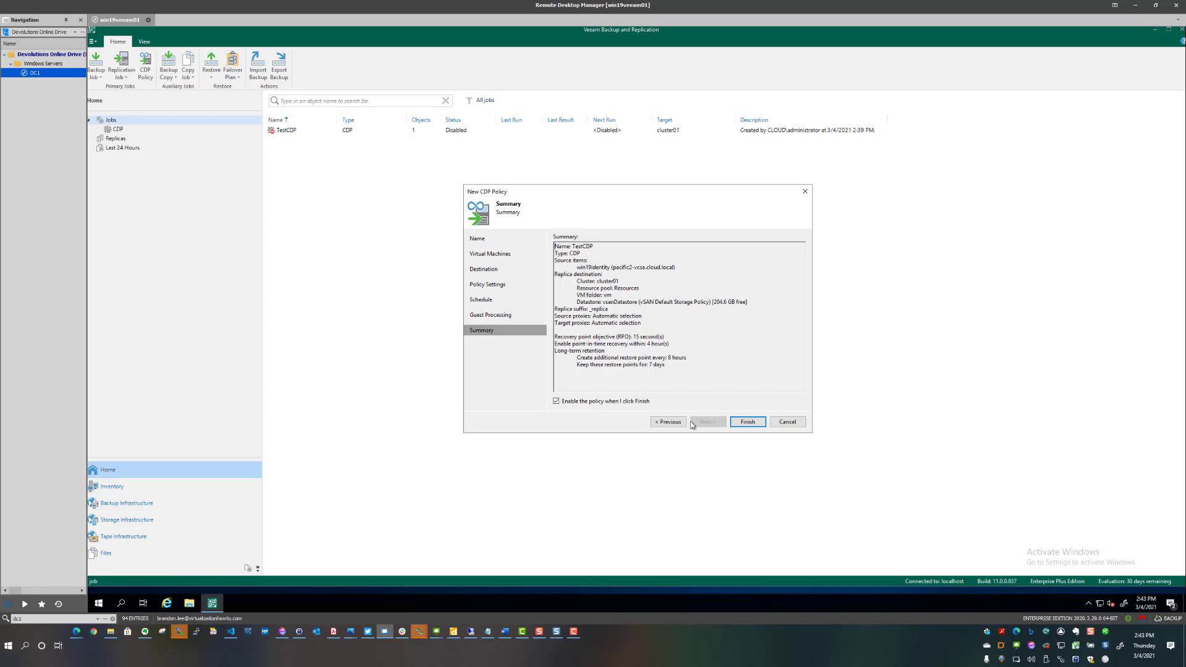
{"action": "left_click", "coordinate": [749, 423]}
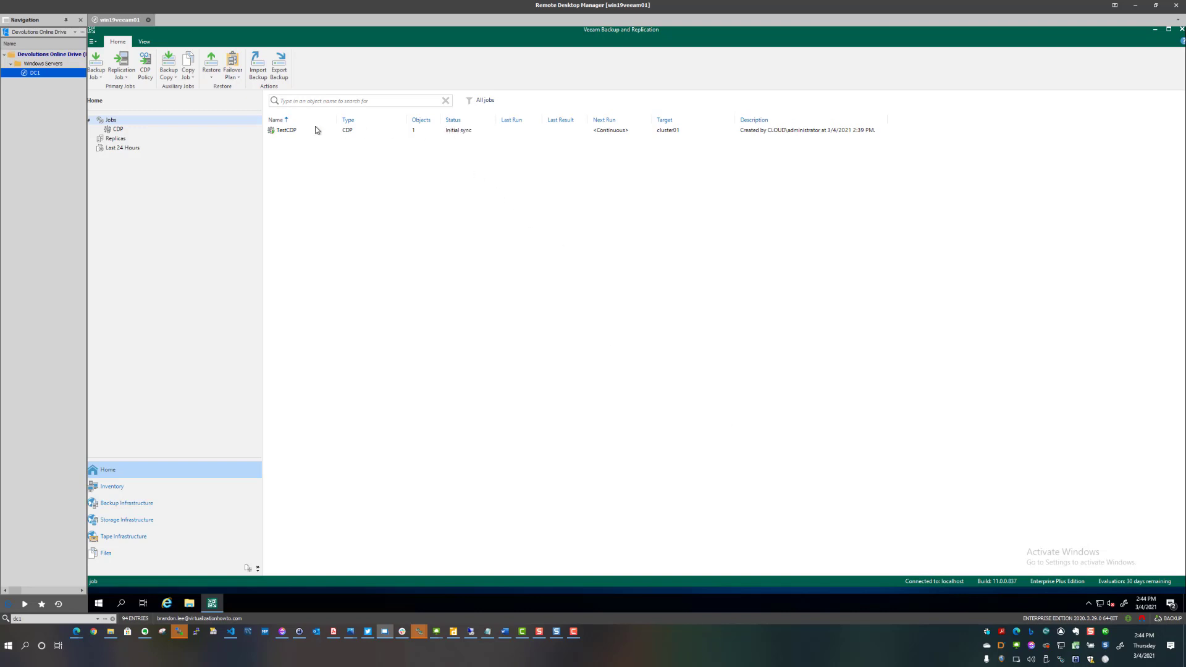
Check the detailed statistics of the TestCDP policy to follow the synchronization of win19identity
{"action": "left_click", "coordinate": [285, 130]}
{"action": "double_click", "coordinate": [286, 130]}
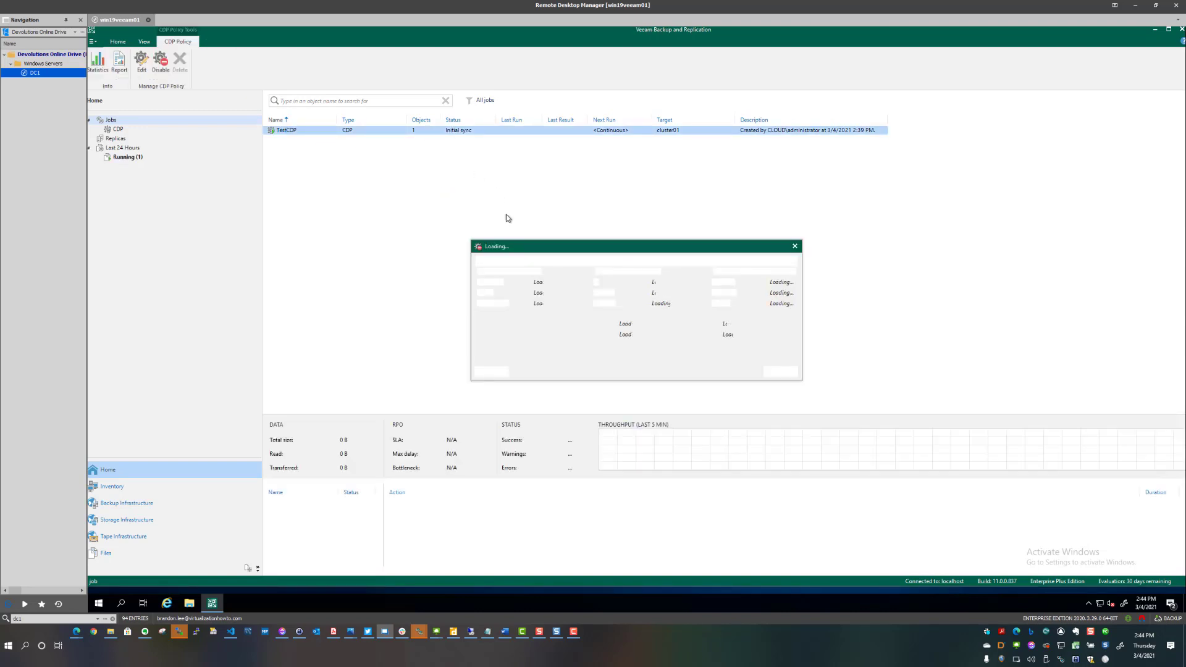
{"action": "left_click_drag", "start_coordinate": [604, 250], "coordinate": [503, 189]}
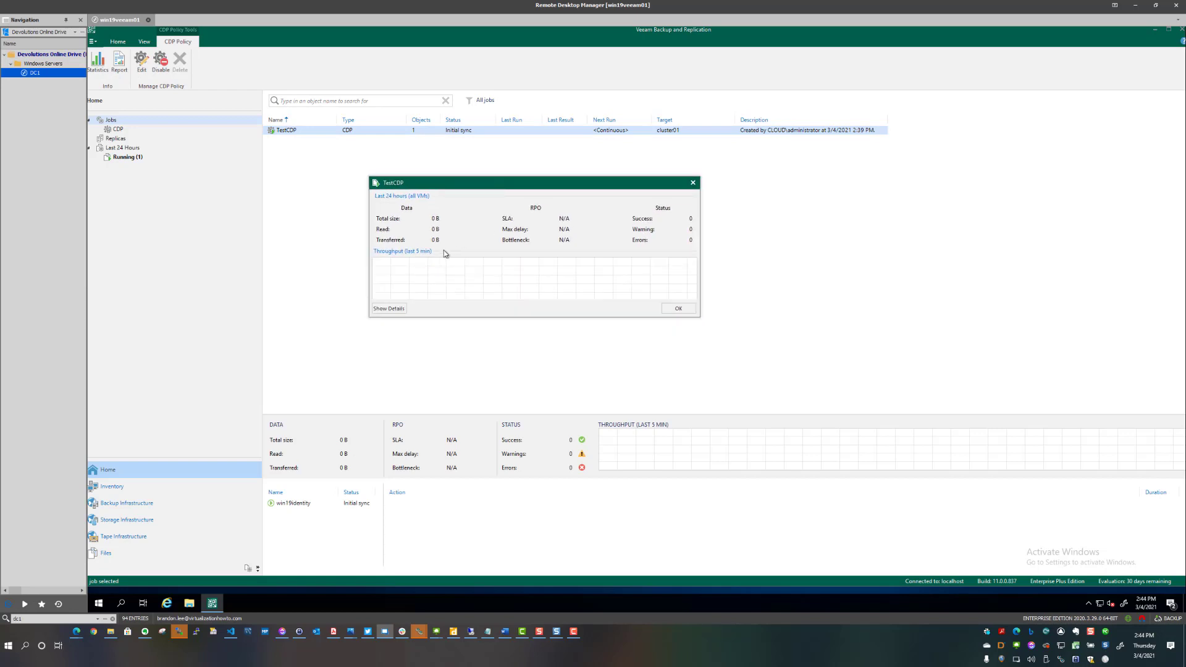
{"action": "left_click", "coordinate": [389, 308]}
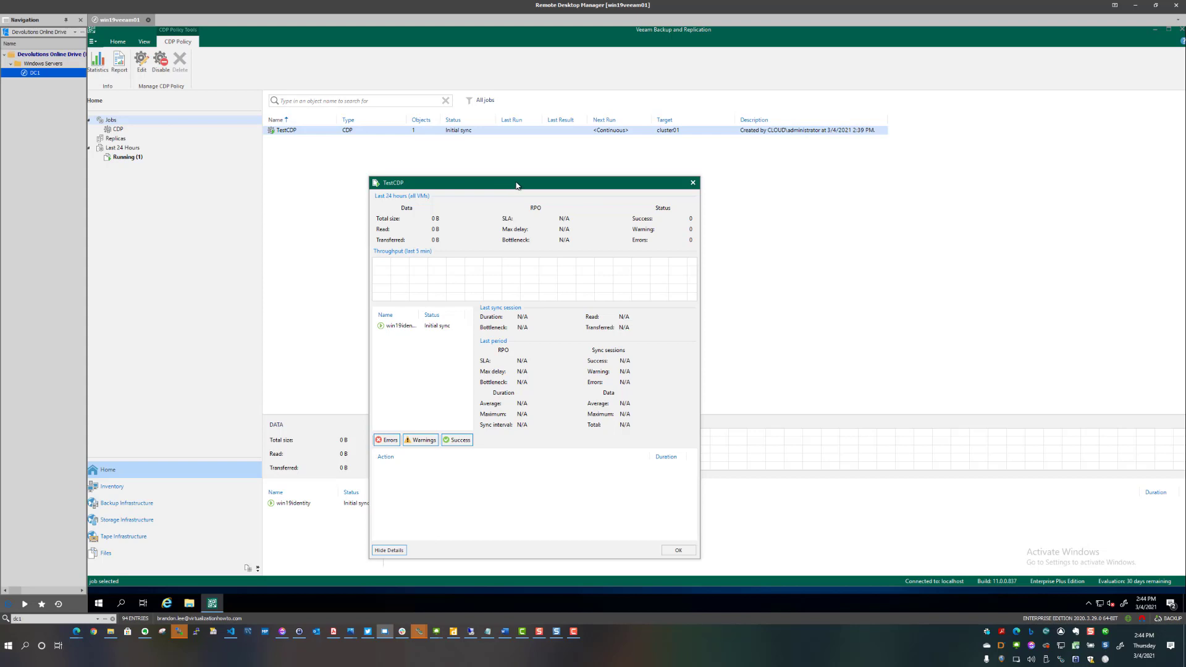
{"action": "left_click_drag", "start_coordinate": [517, 185], "coordinate": [505, 156]}
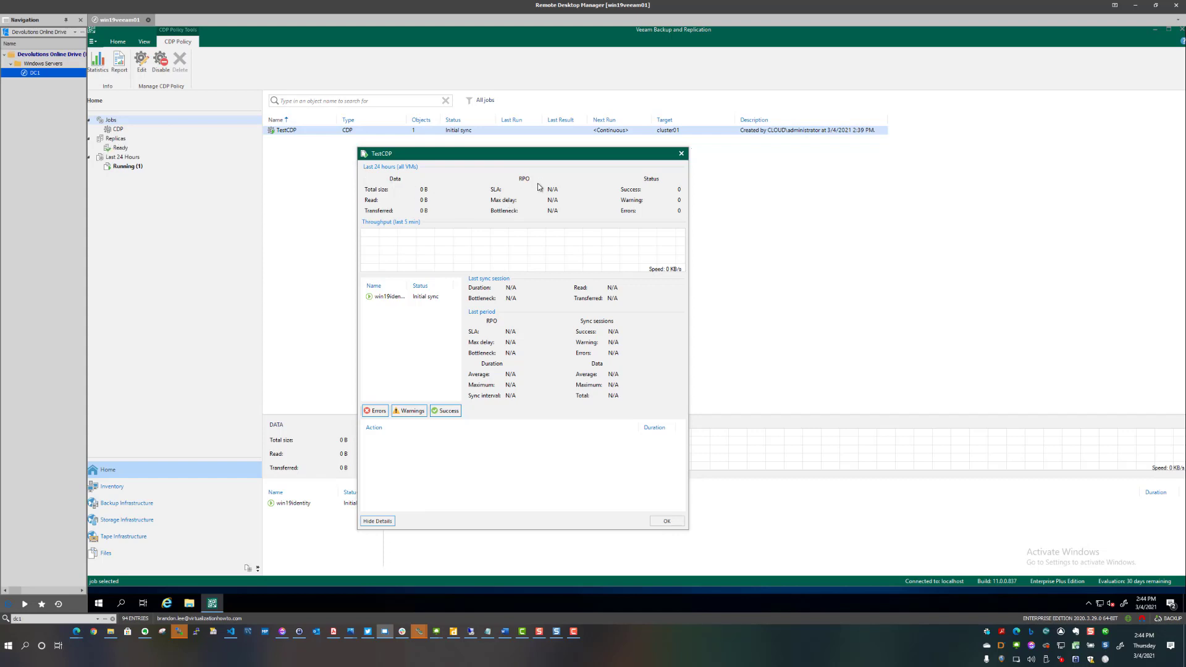
{"action": "left_click_drag", "start_coordinate": [539, 159], "coordinate": [549, 160]}
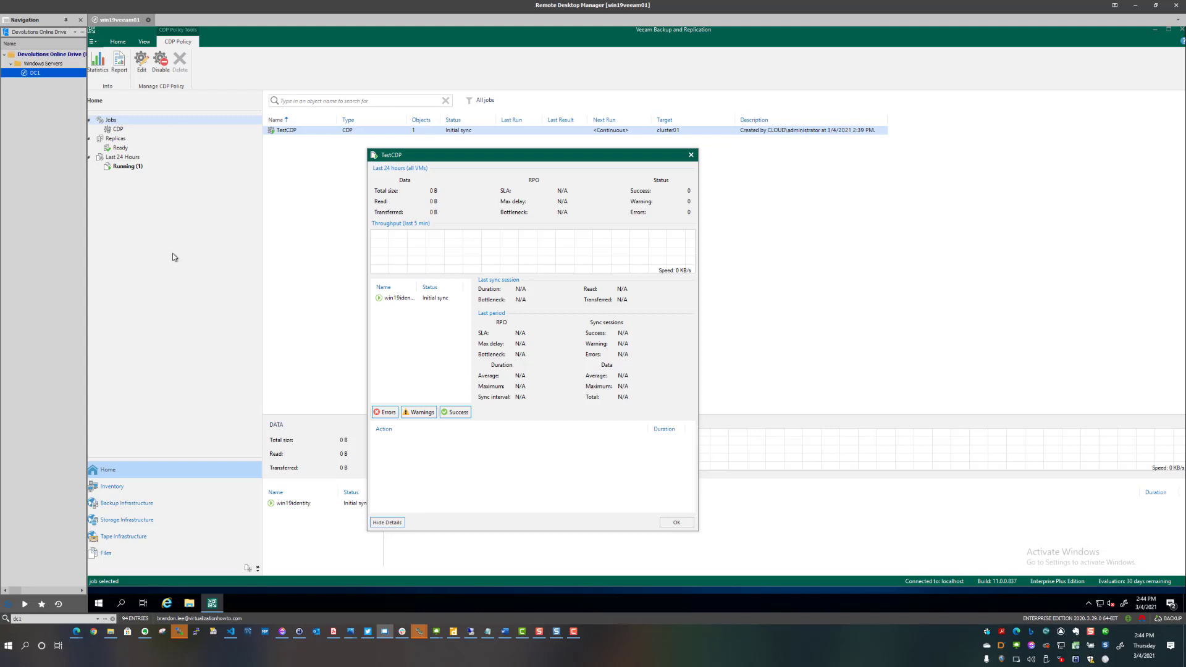
{"action": "left_click_drag", "start_coordinate": [529, 160], "coordinate": [516, 153]}
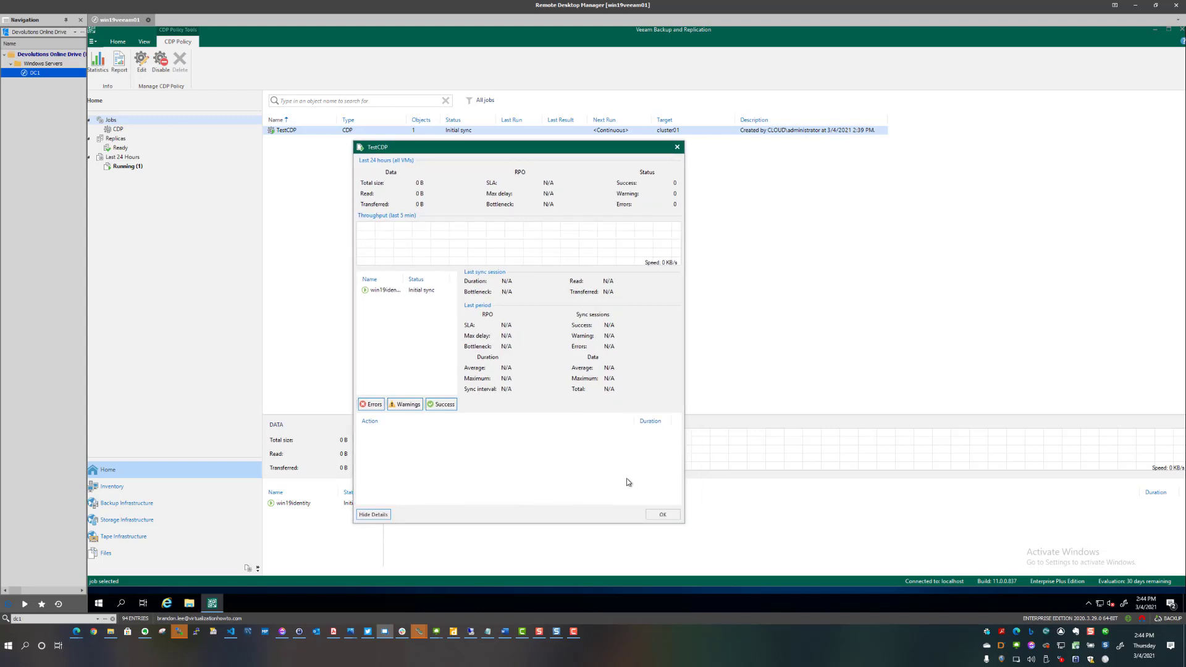
{"action": "left_click", "coordinate": [373, 515]}
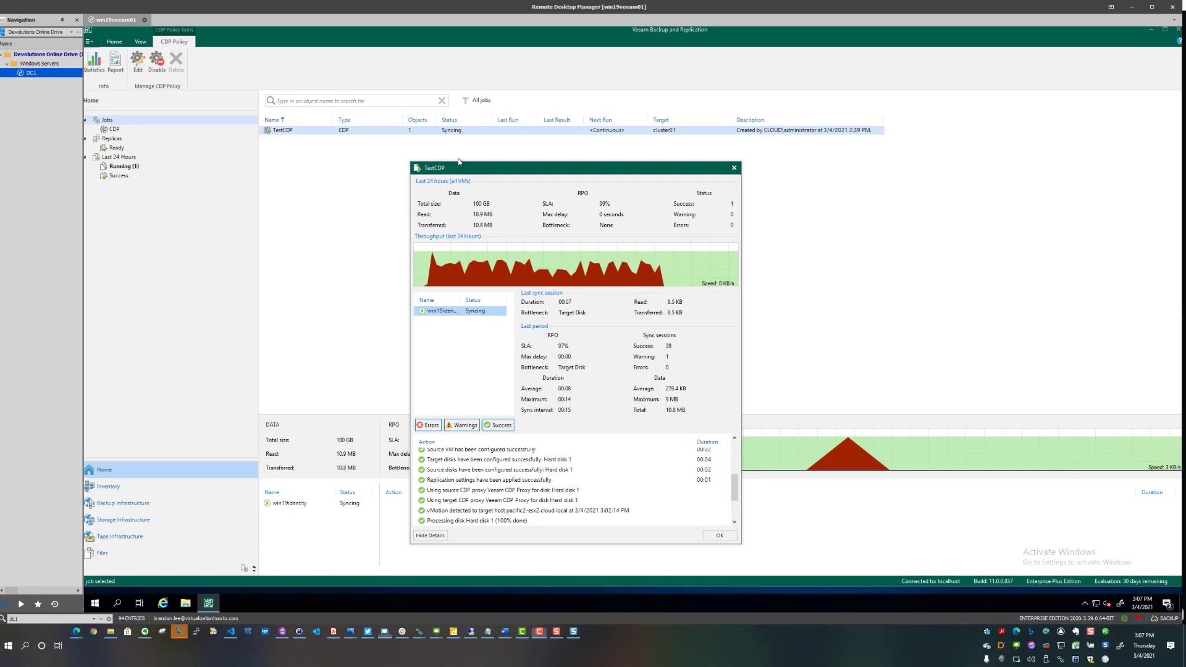
{"action": "left_click", "coordinate": [734, 169]}
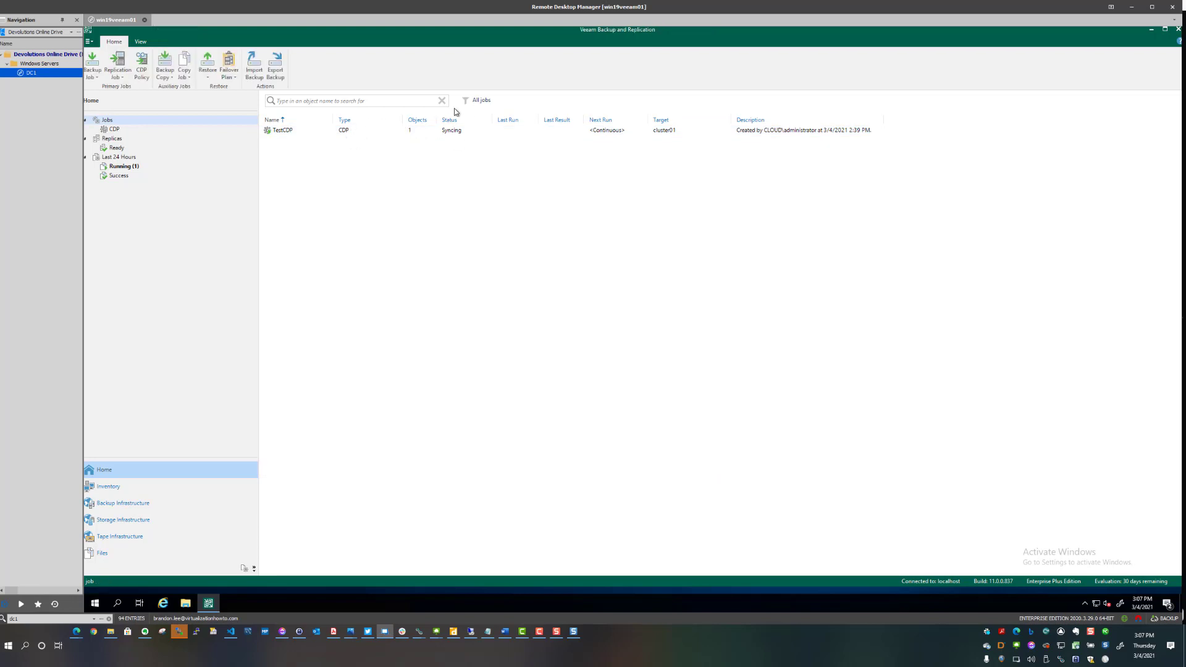
List the CDP jobs and review TestCDP's SLA, sync session and warning details
{"action": "left_click", "coordinate": [115, 130]}
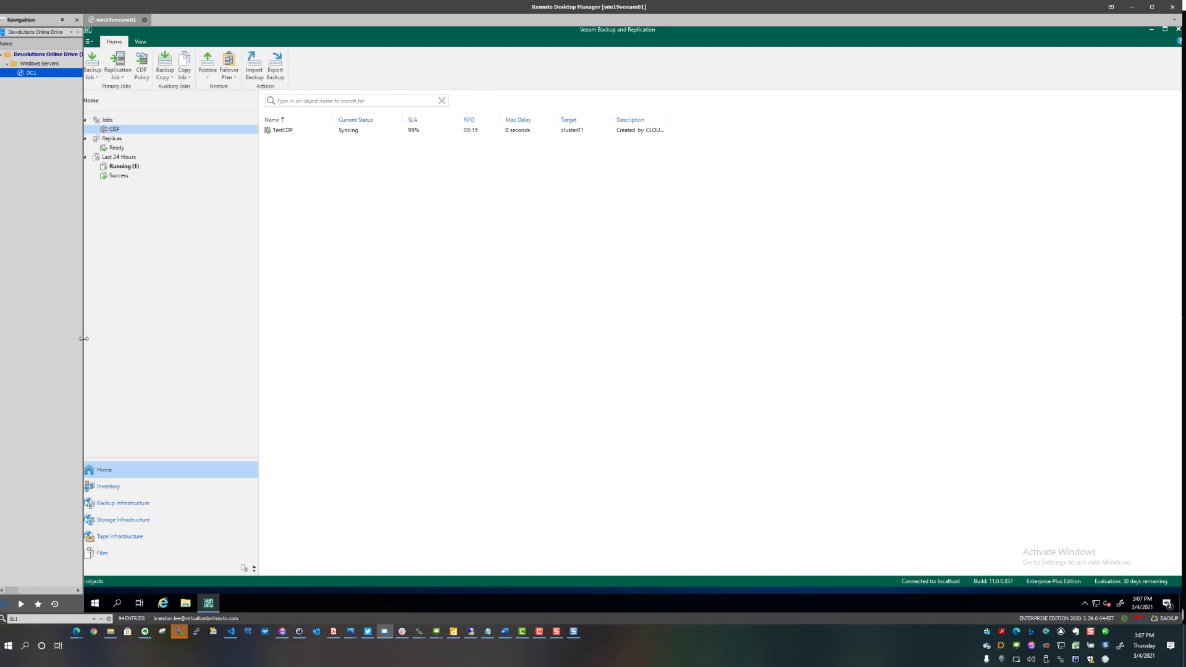
{"action": "left_click_drag", "start_coordinate": [82, 337], "coordinate": [77, 337]}
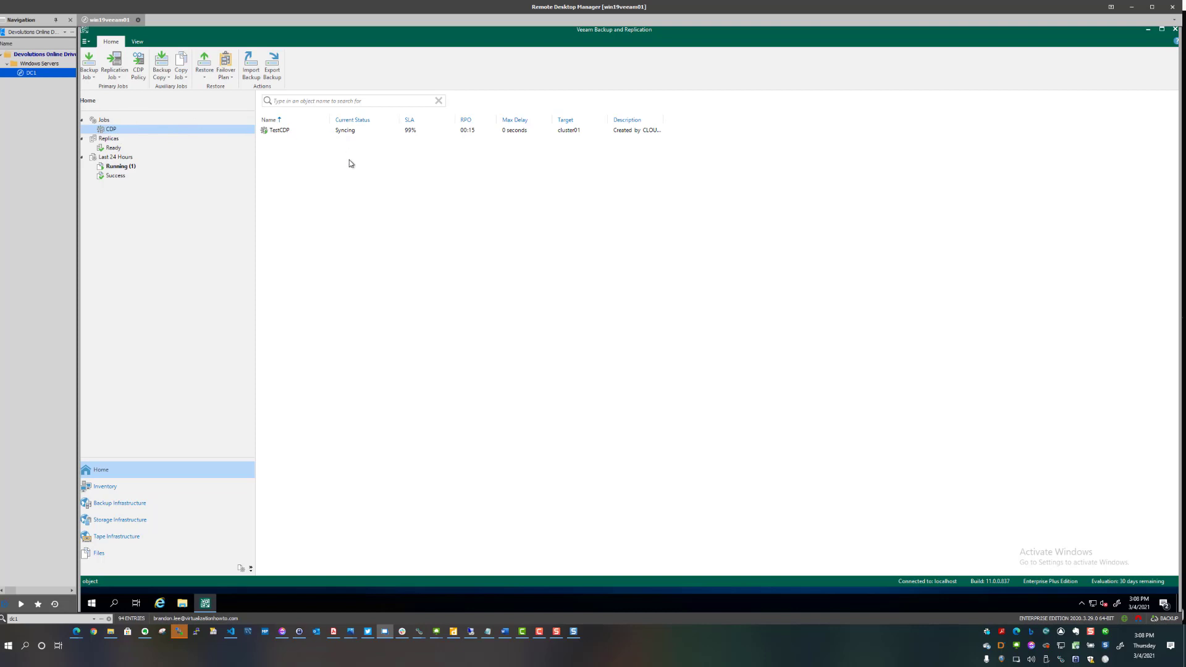
{"action": "left_click", "coordinate": [275, 132]}
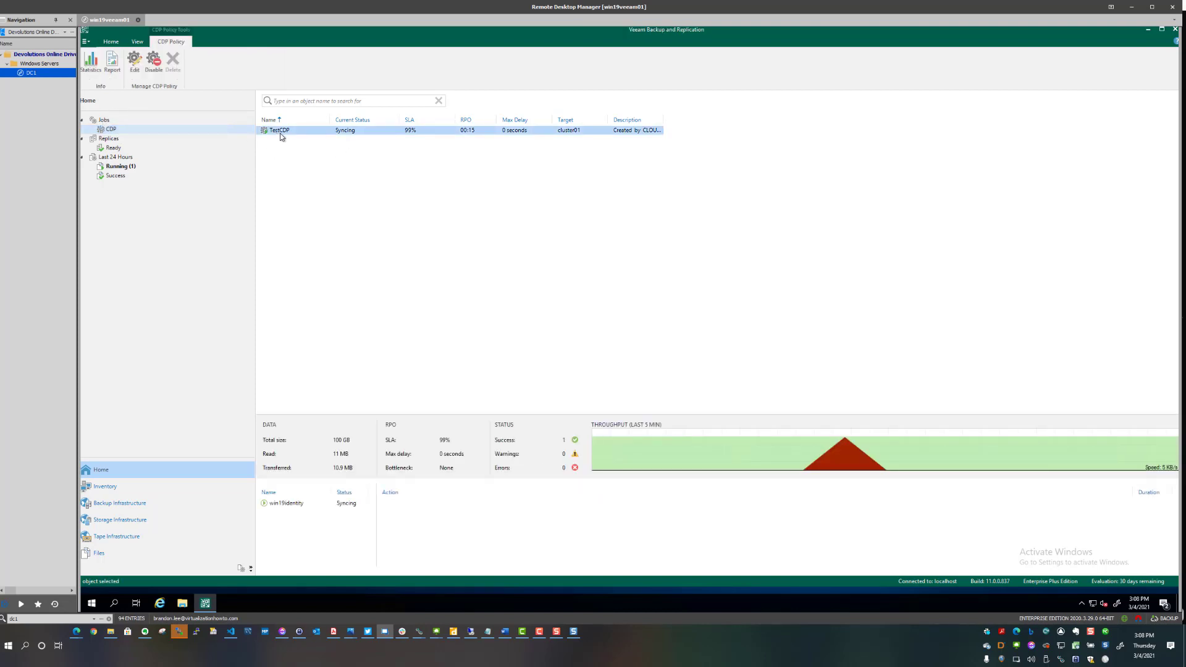
{"action": "double_click", "coordinate": [279, 131]}
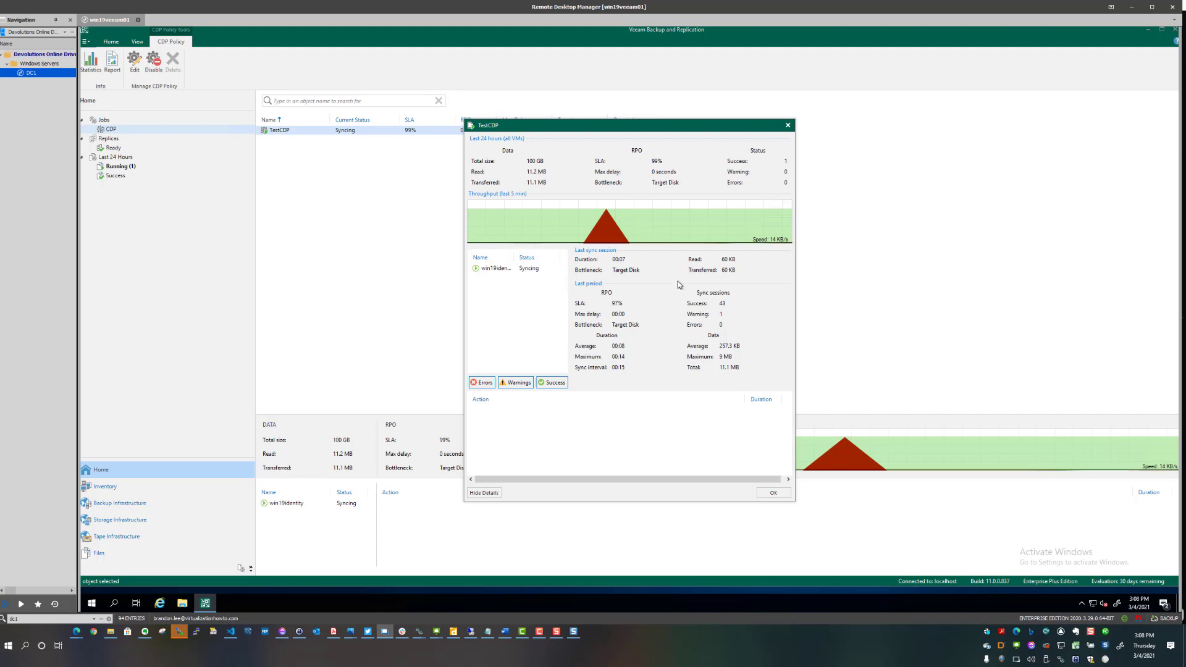
{"action": "left_click", "coordinate": [517, 382]}
{"action": "mouse_move", "coordinate": [703, 208]}
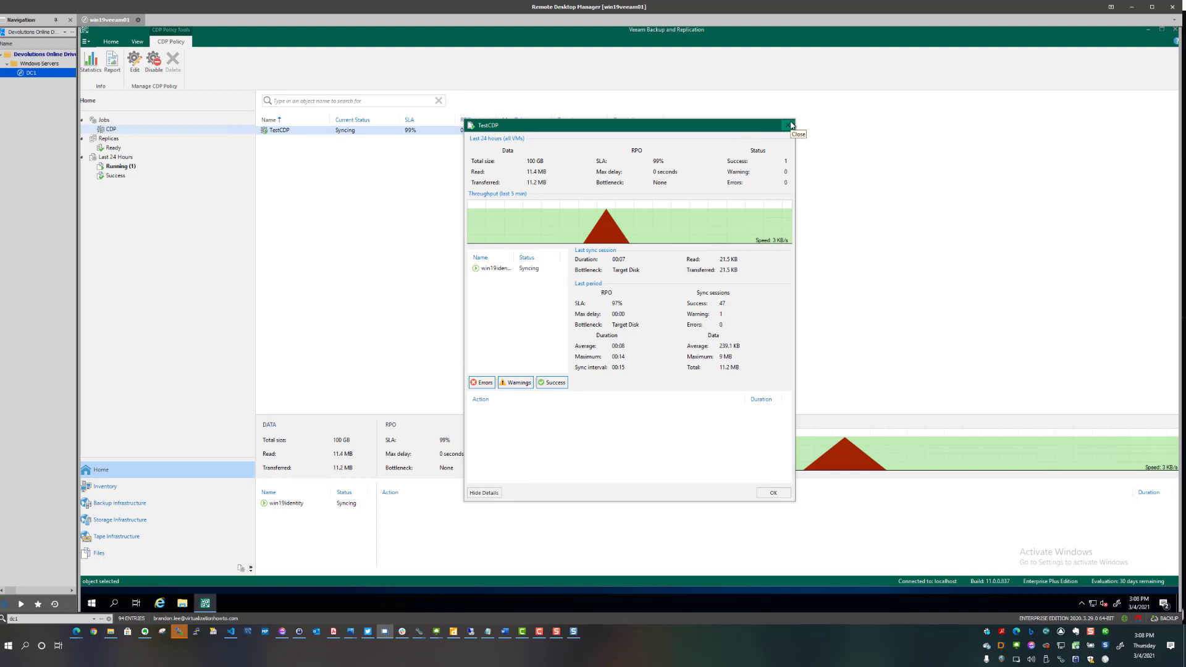
{"action": "left_click", "coordinate": [791, 125]}
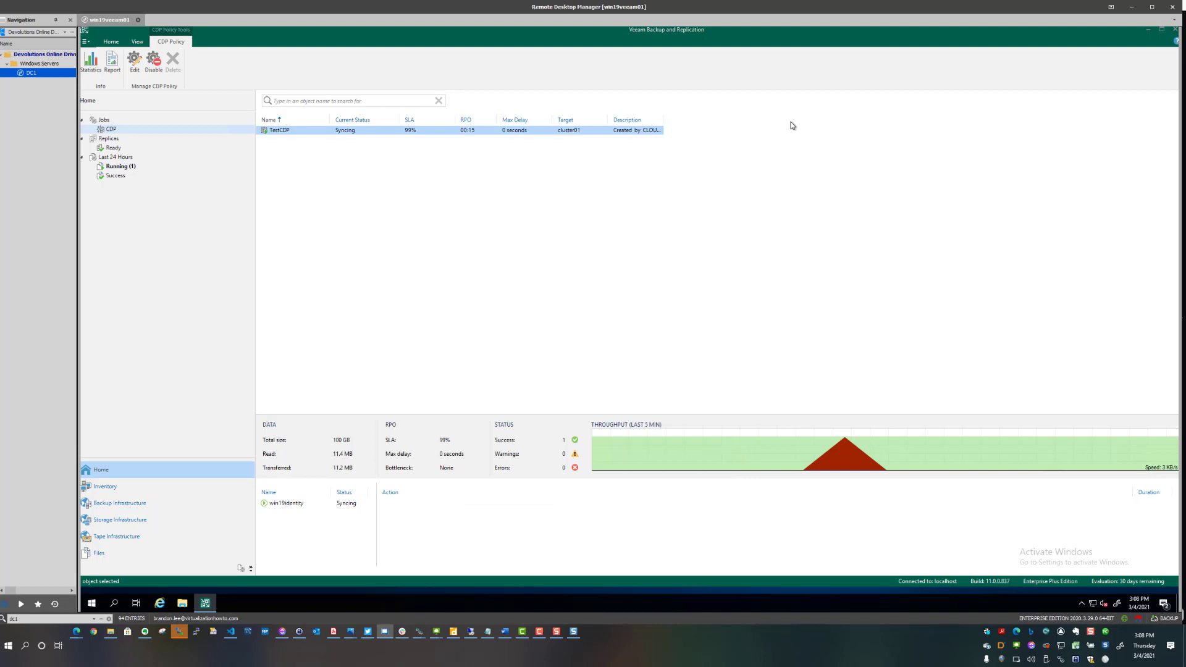
Reopen the TestCDP statistics and monitor the throughput graph and data transfer of win19identity
{"action": "left_click", "coordinate": [603, 207]}
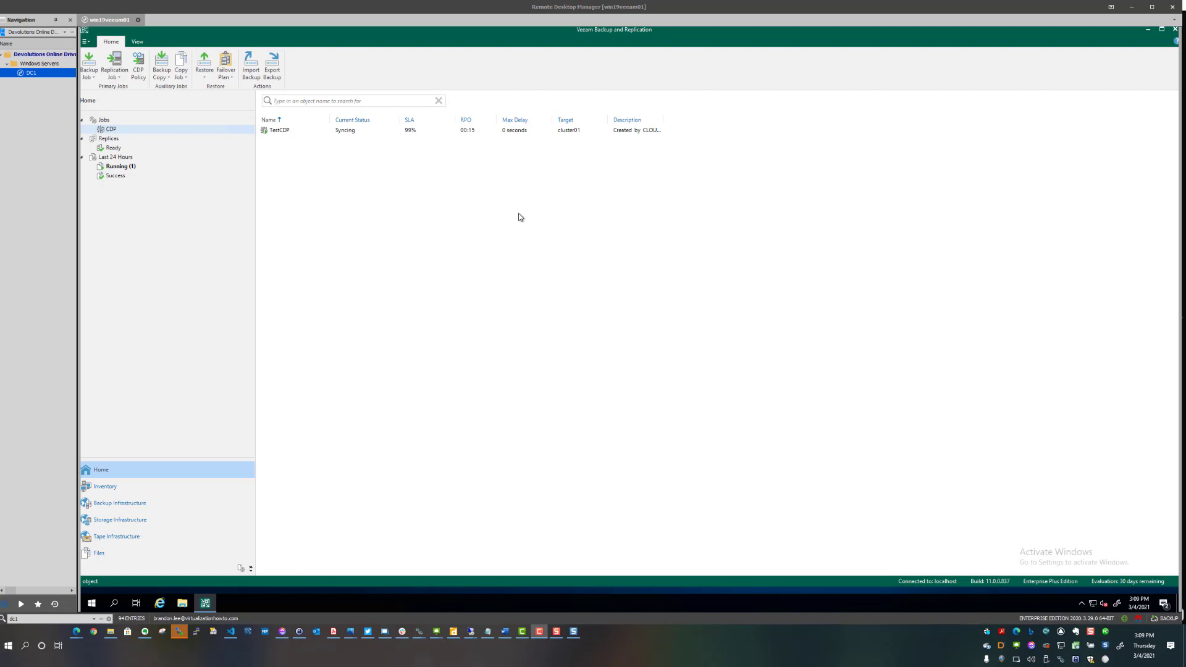
{"action": "double_click", "coordinate": [276, 131]}
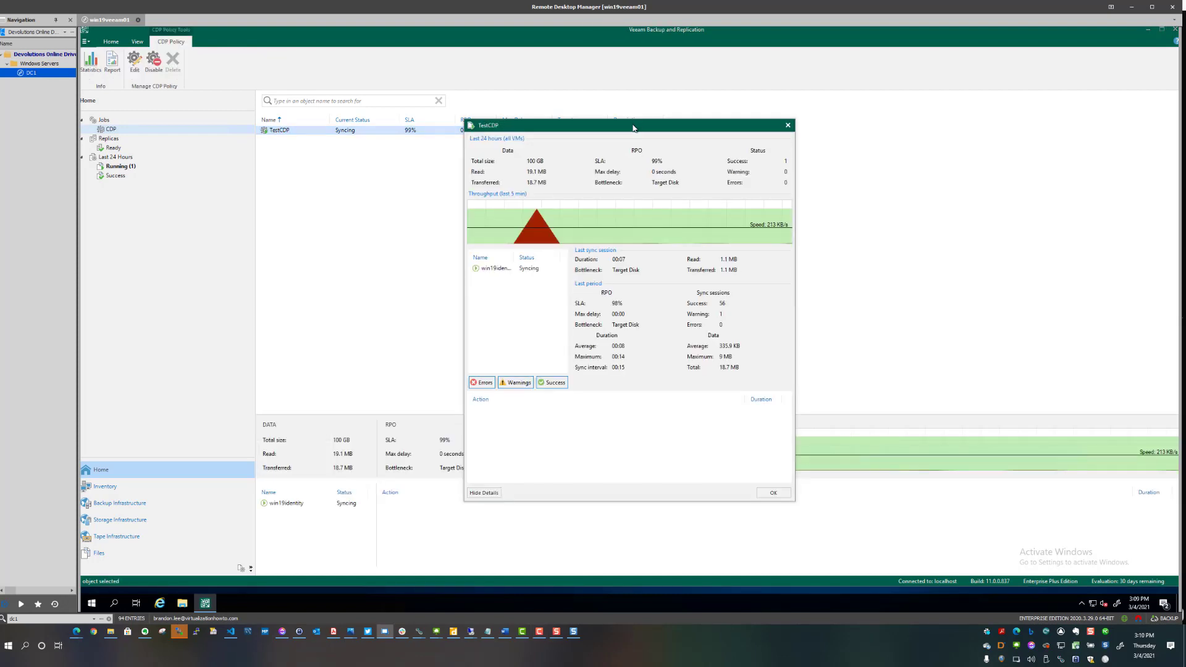
{"action": "left_click_drag", "start_coordinate": [634, 128], "coordinate": [597, 119]}
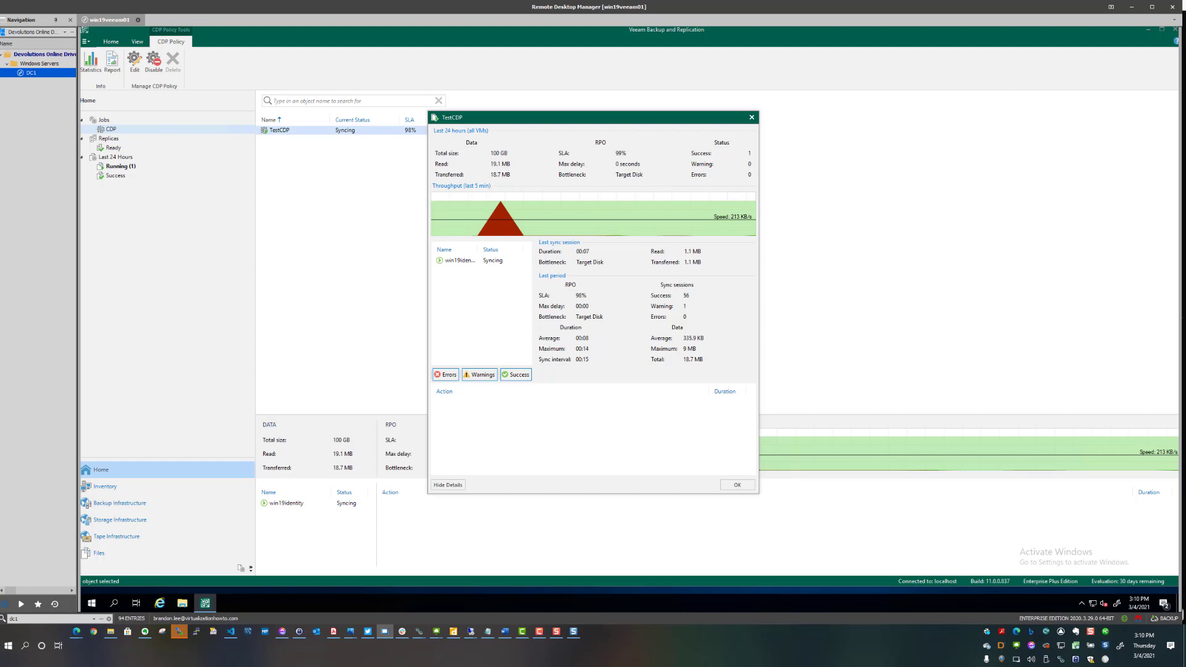
{"action": "left_click", "coordinate": [471, 632]}
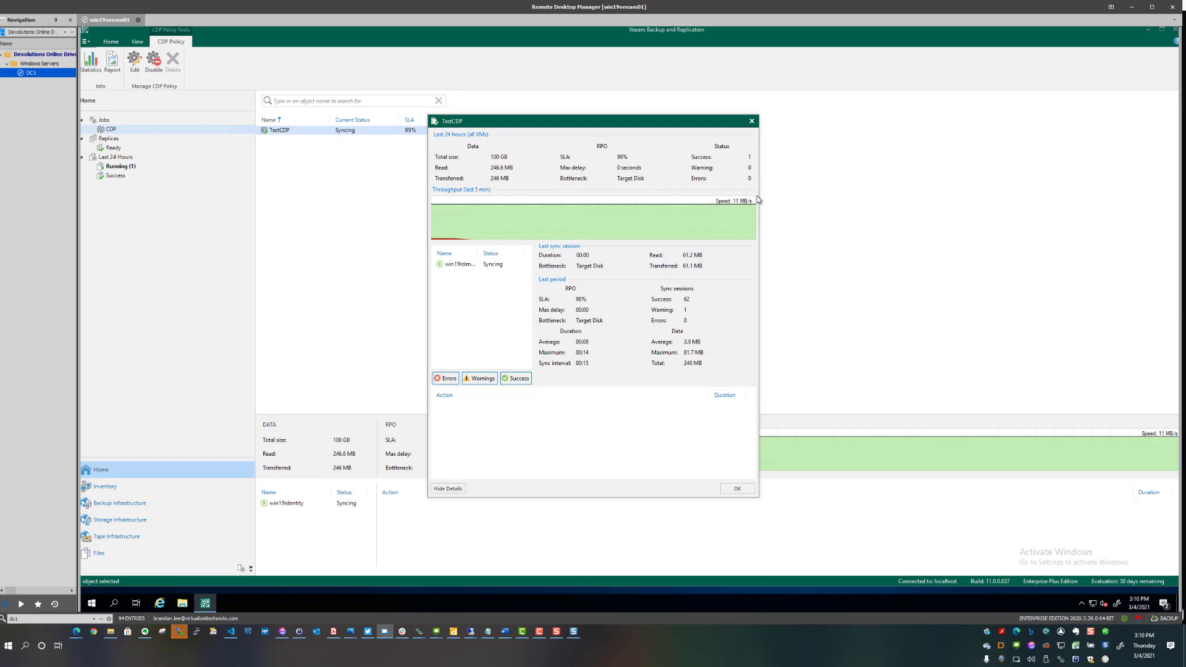
{"action": "mouse_move", "coordinate": [727, 203]}
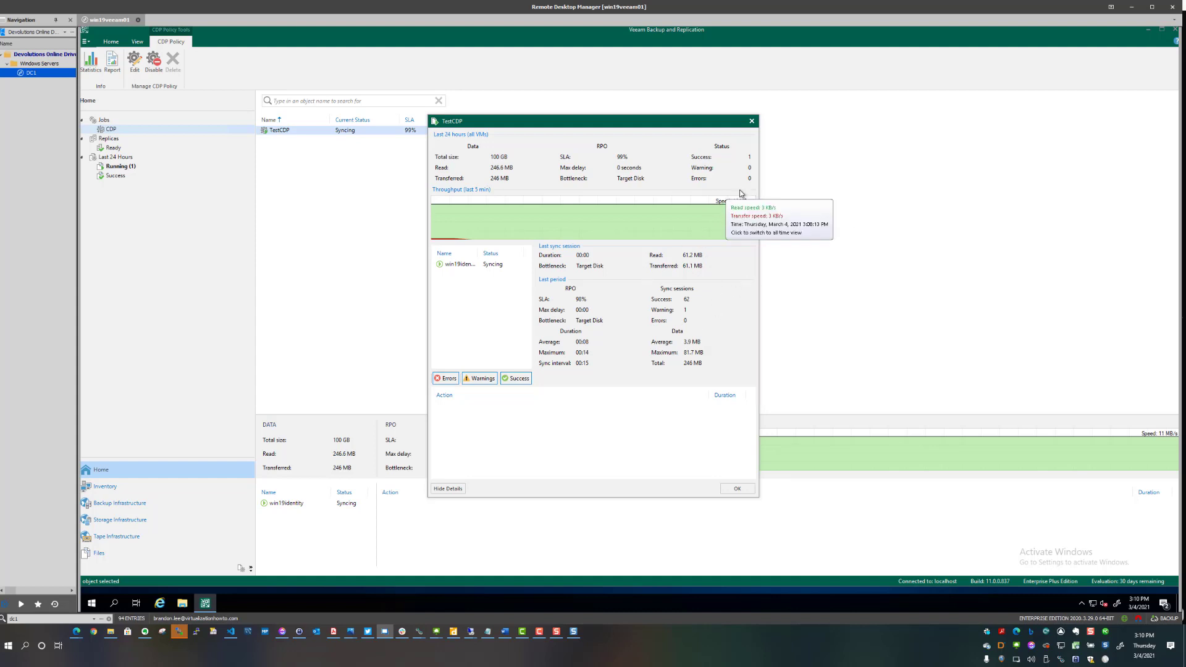
{"action": "left_click_drag", "start_coordinate": [688, 117], "coordinate": [663, 109]}
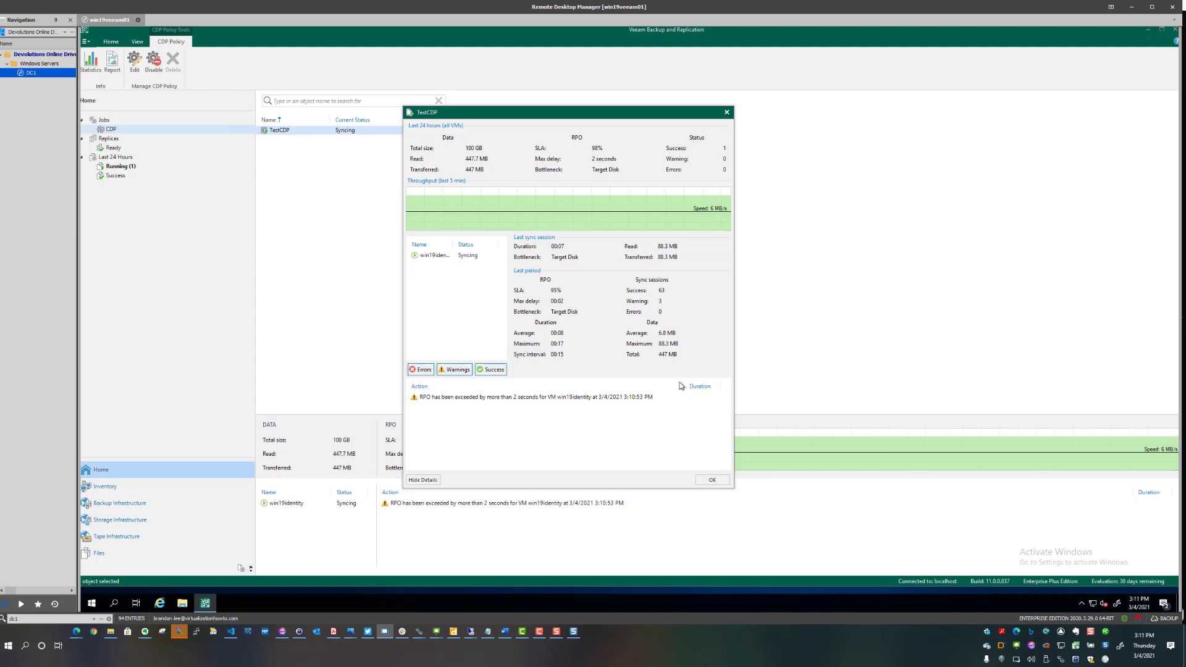
Examine the RPO events logged for win19identity and the 24-hour throughput graph, and close the statistics
{"action": "left_click", "coordinate": [586, 398]}
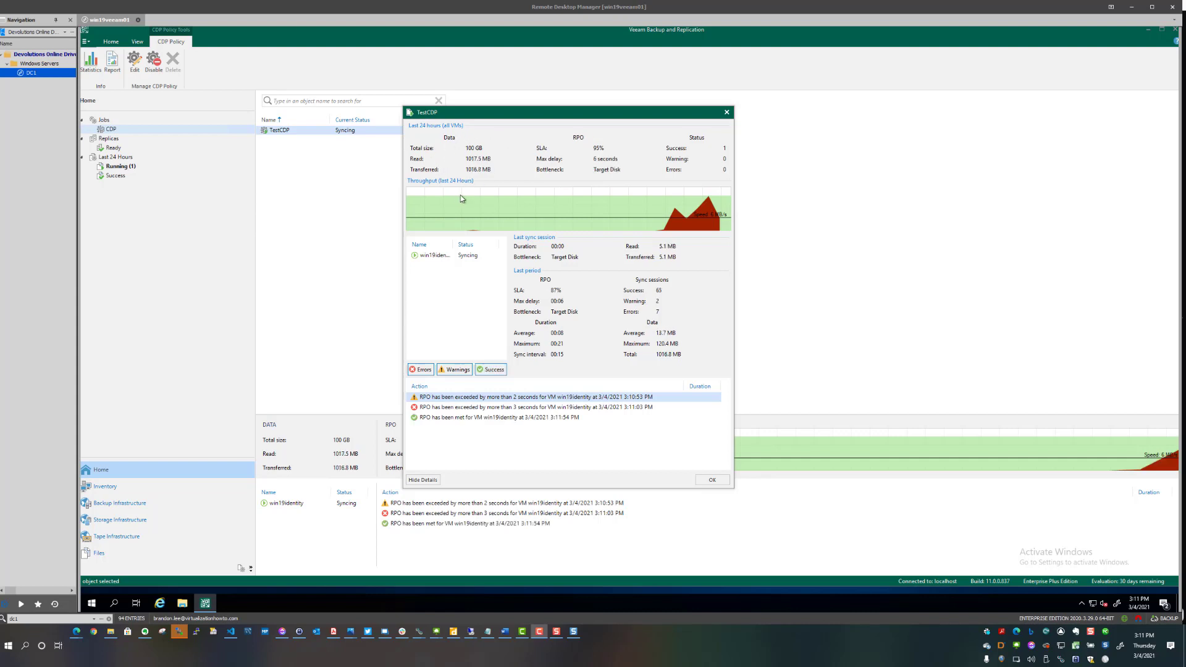
{"action": "left_click", "coordinate": [470, 419]}
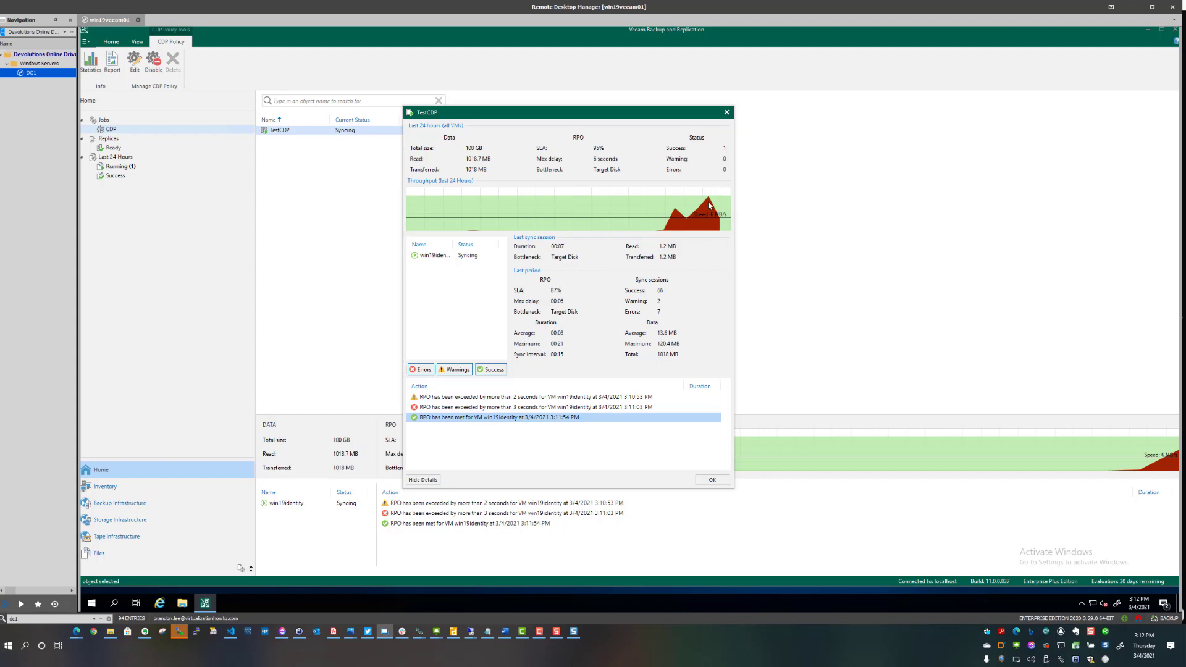
{"action": "mouse_move", "coordinate": [722, 222]}
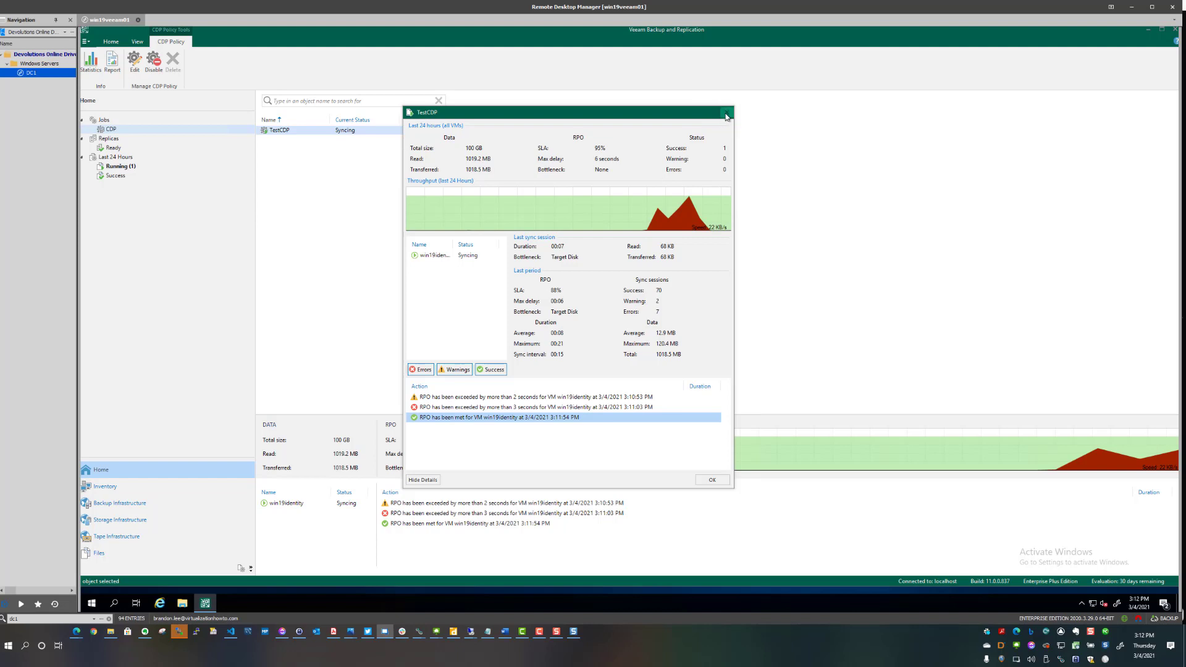
{"action": "left_click", "coordinate": [726, 114]}
Maximize the console window and bring up the general Home commands with TestCDP deselected
{"action": "double_click", "coordinate": [443, 43]}
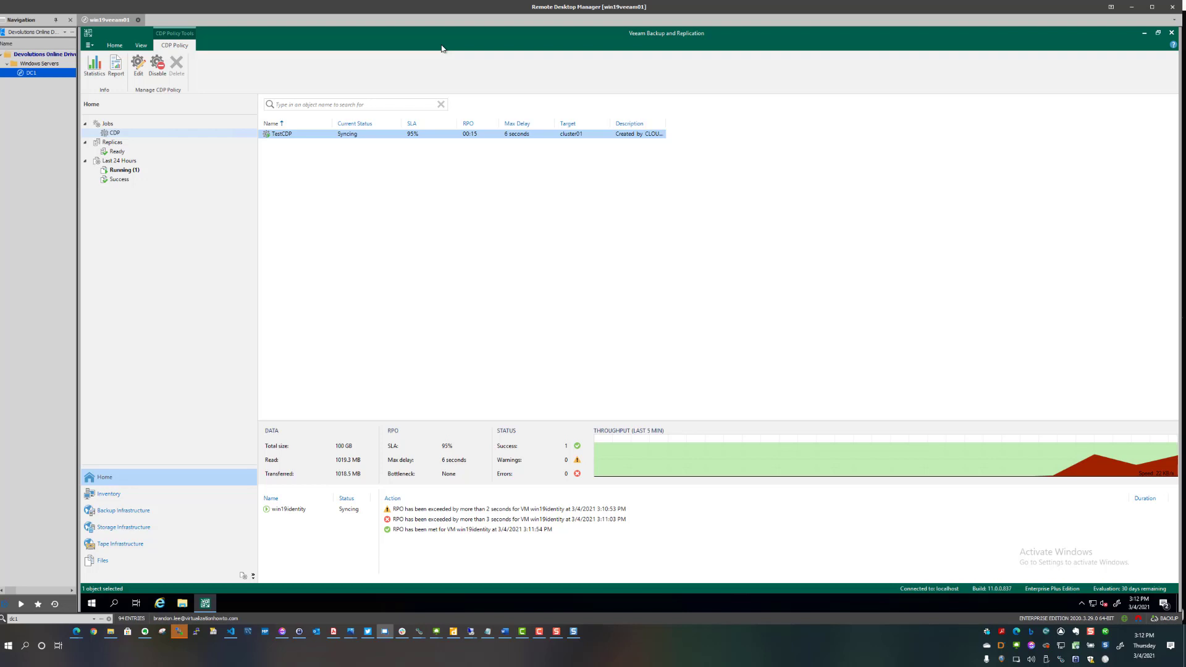
{"action": "left_click", "coordinate": [414, 185]}
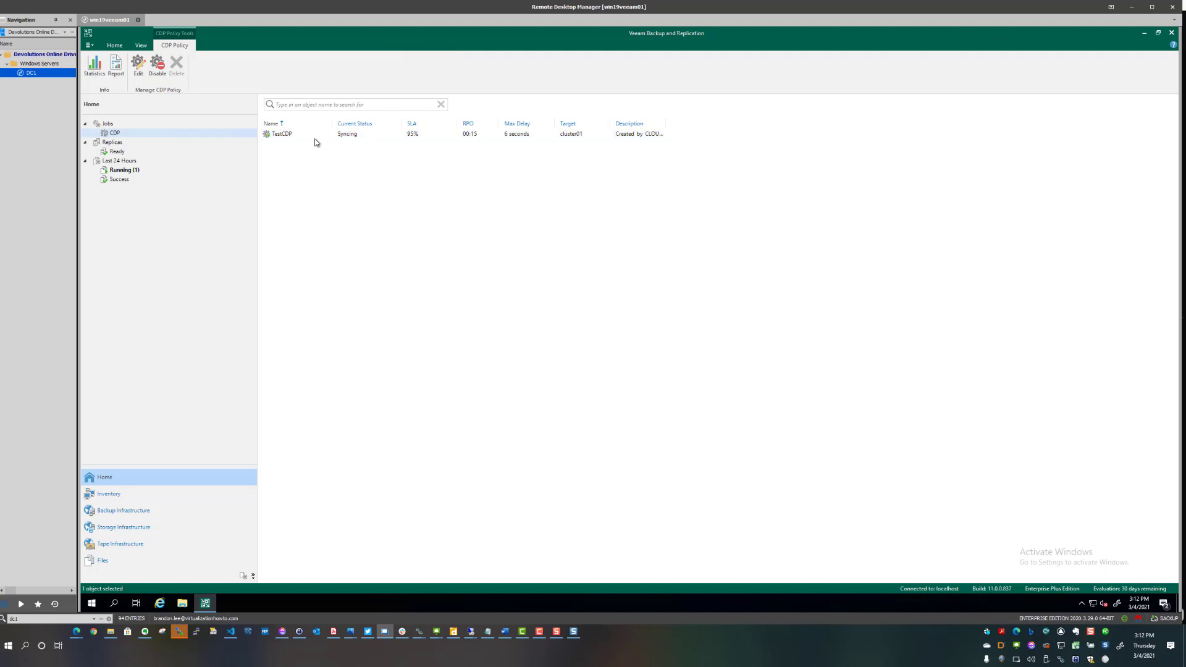
{"action": "left_click", "coordinate": [106, 47]}
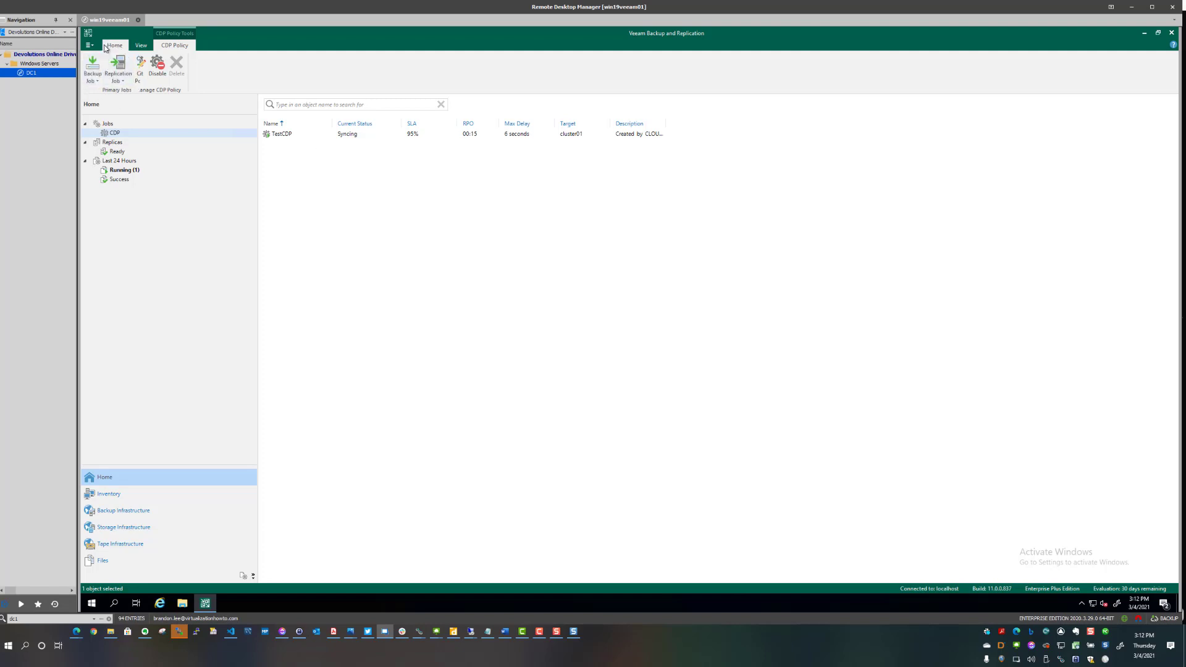